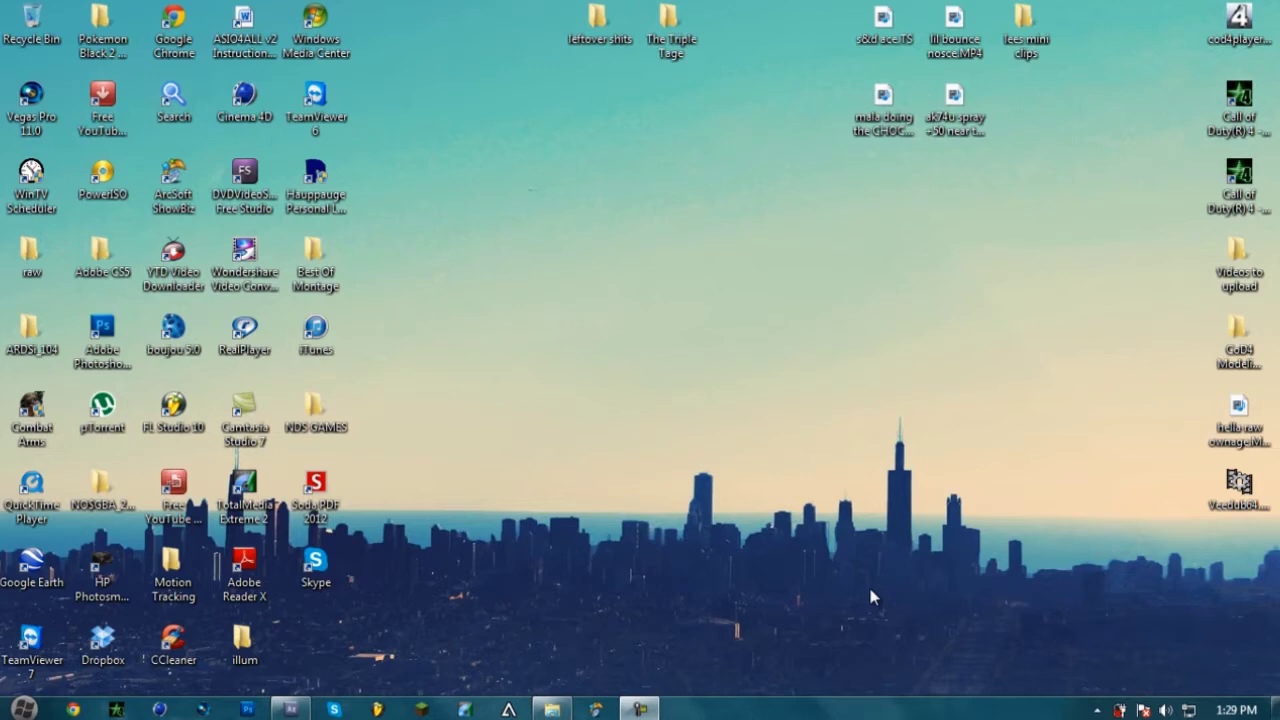
- Bring After Effects forward and build a Clip 2 composition from the Clip 2.avi footage
click(298, 708)
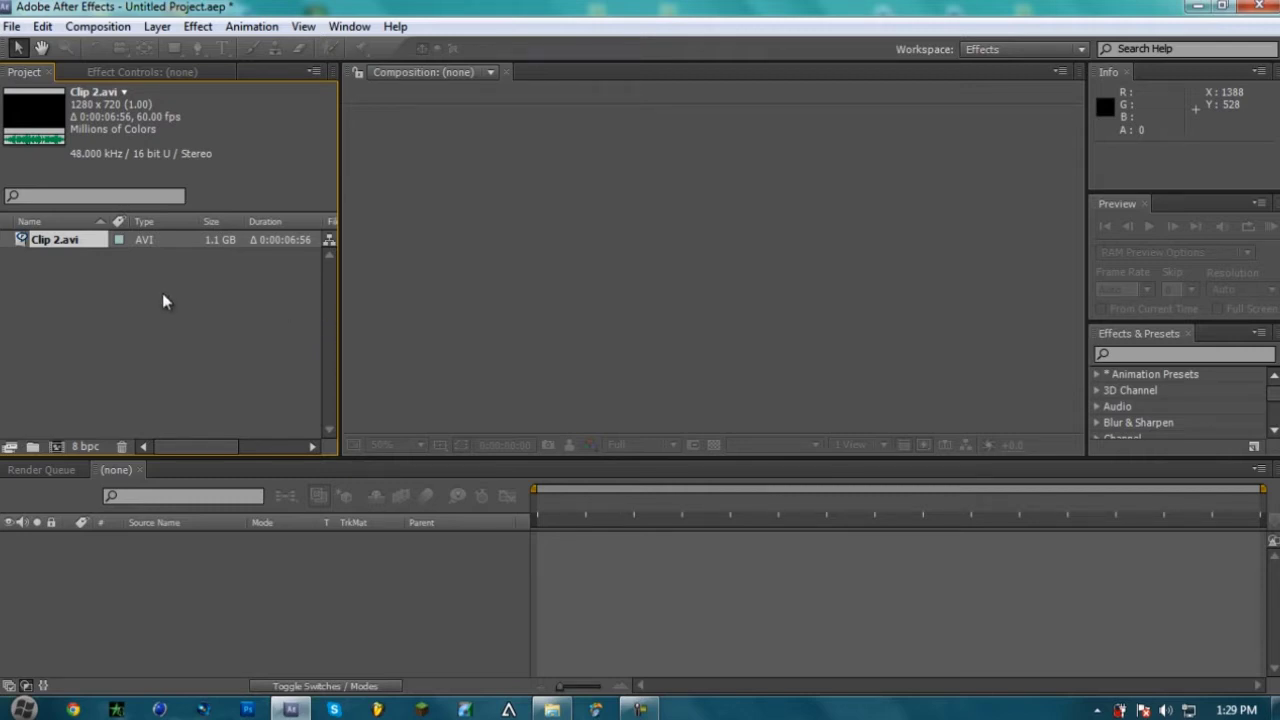
drag(52, 248, 72, 583)
- Trim the Clip 2 work area to run from 0:00:00:30 to 0:00:01:32
click(677, 500)
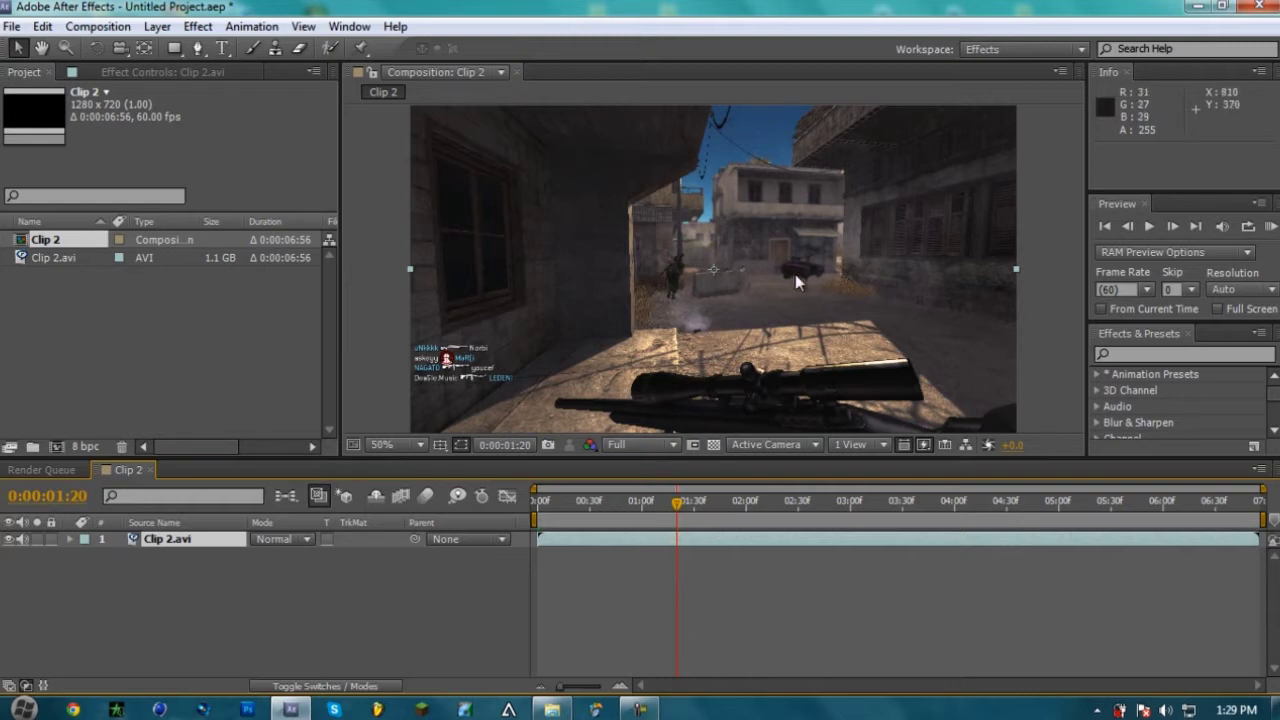
drag(720, 463, 720, 484)
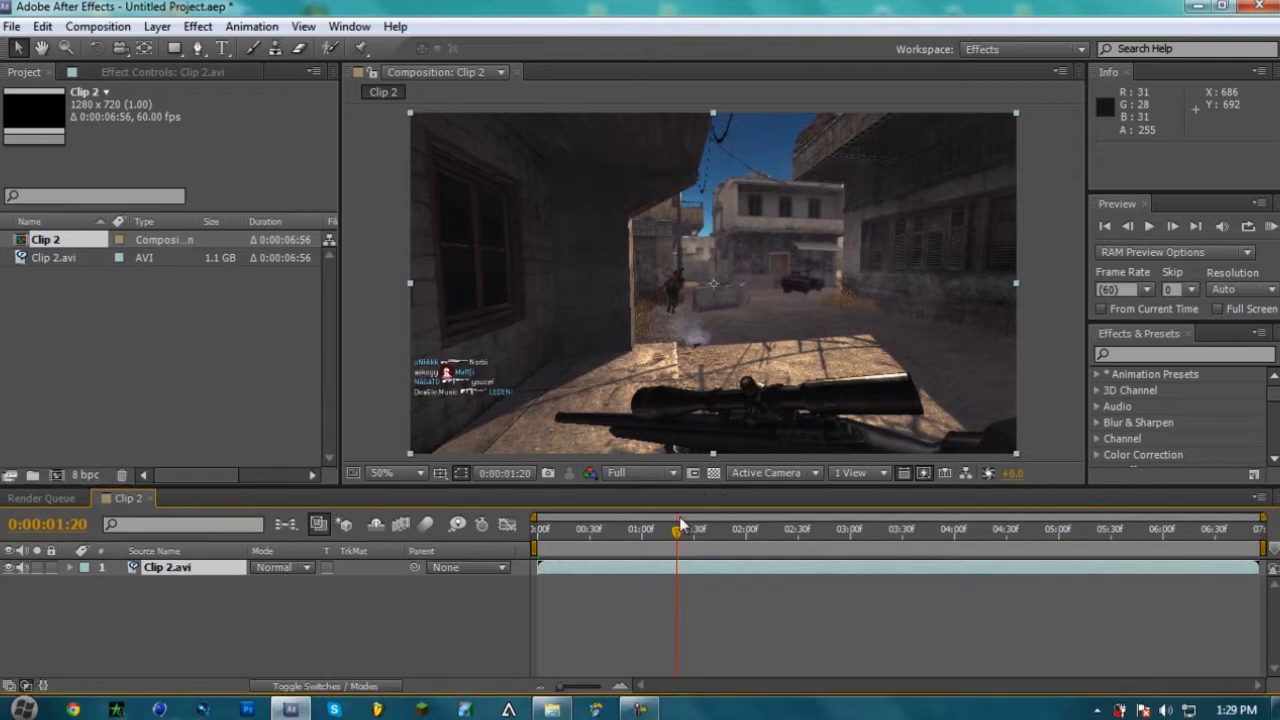
click(625, 538)
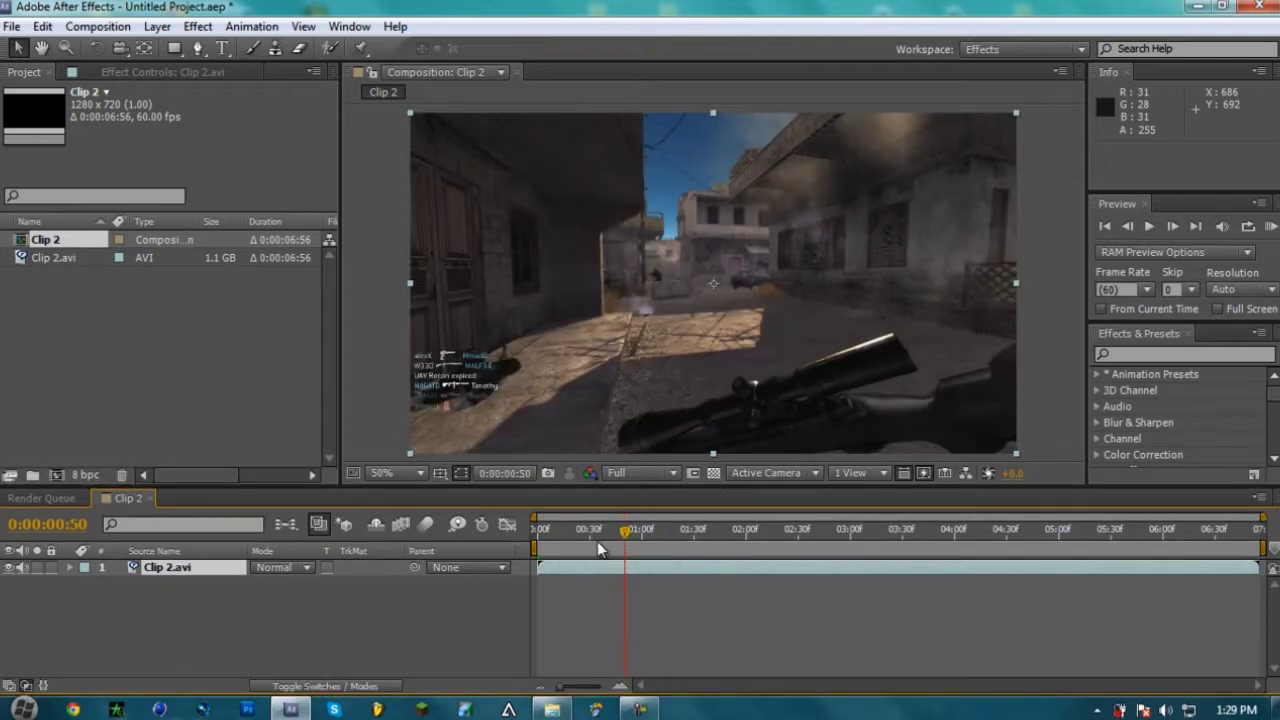
click(591, 538)
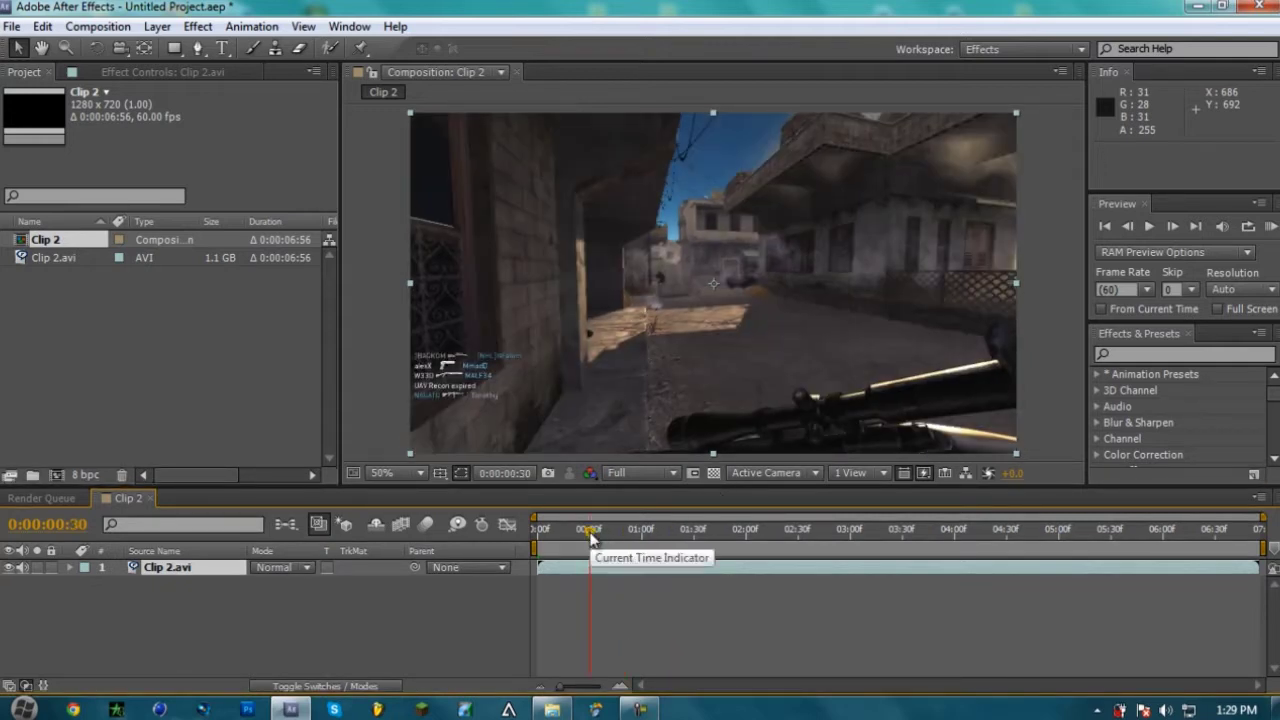
key(b)
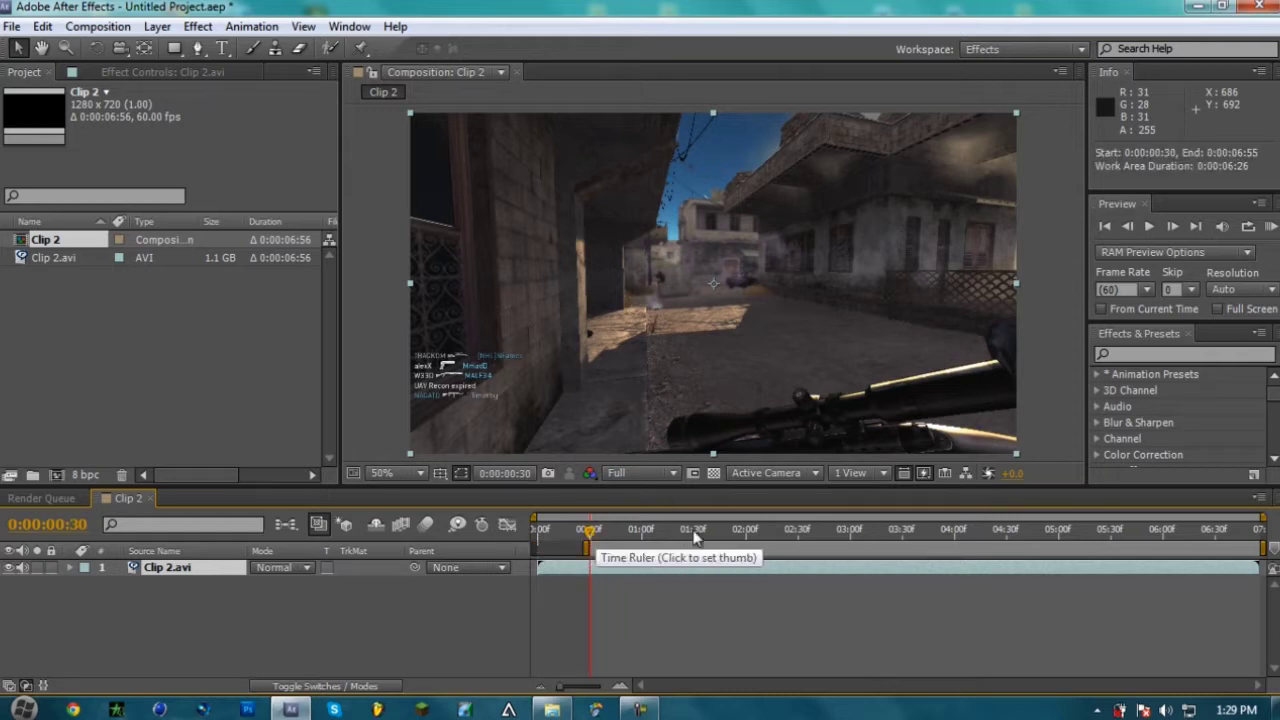
drag(620, 543, 699, 549)
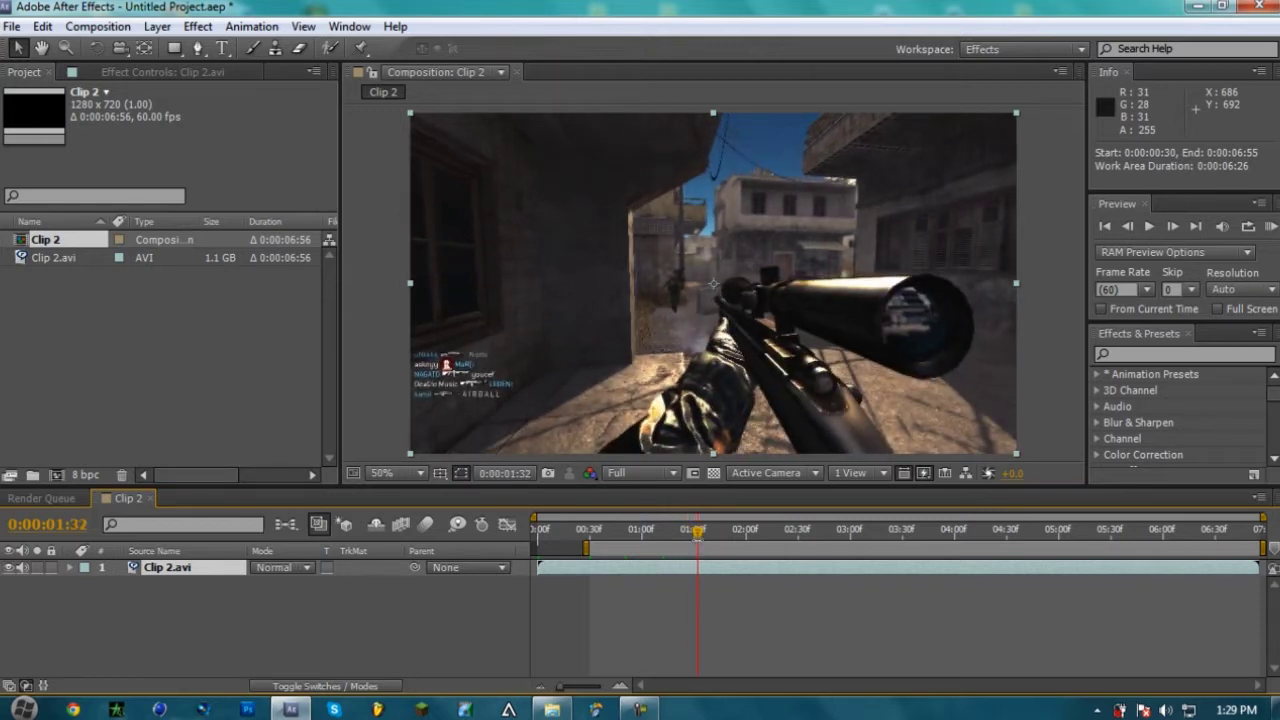
key(n)
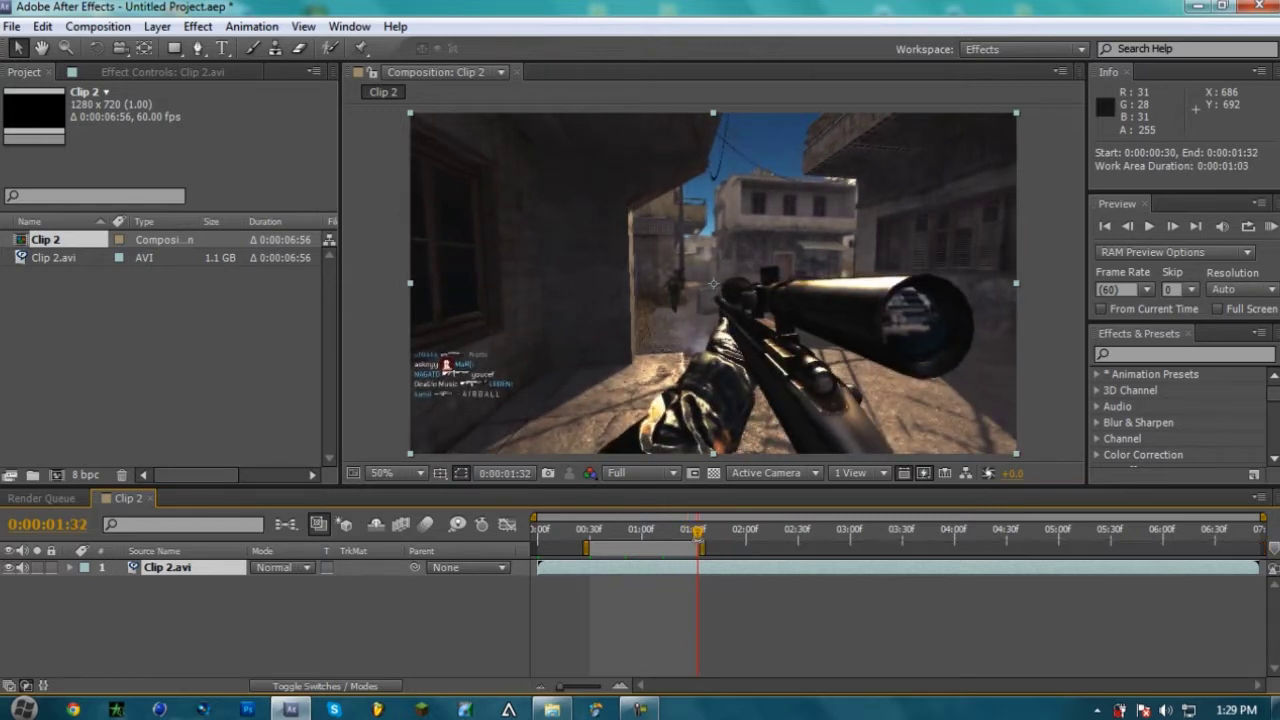
click(617, 536)
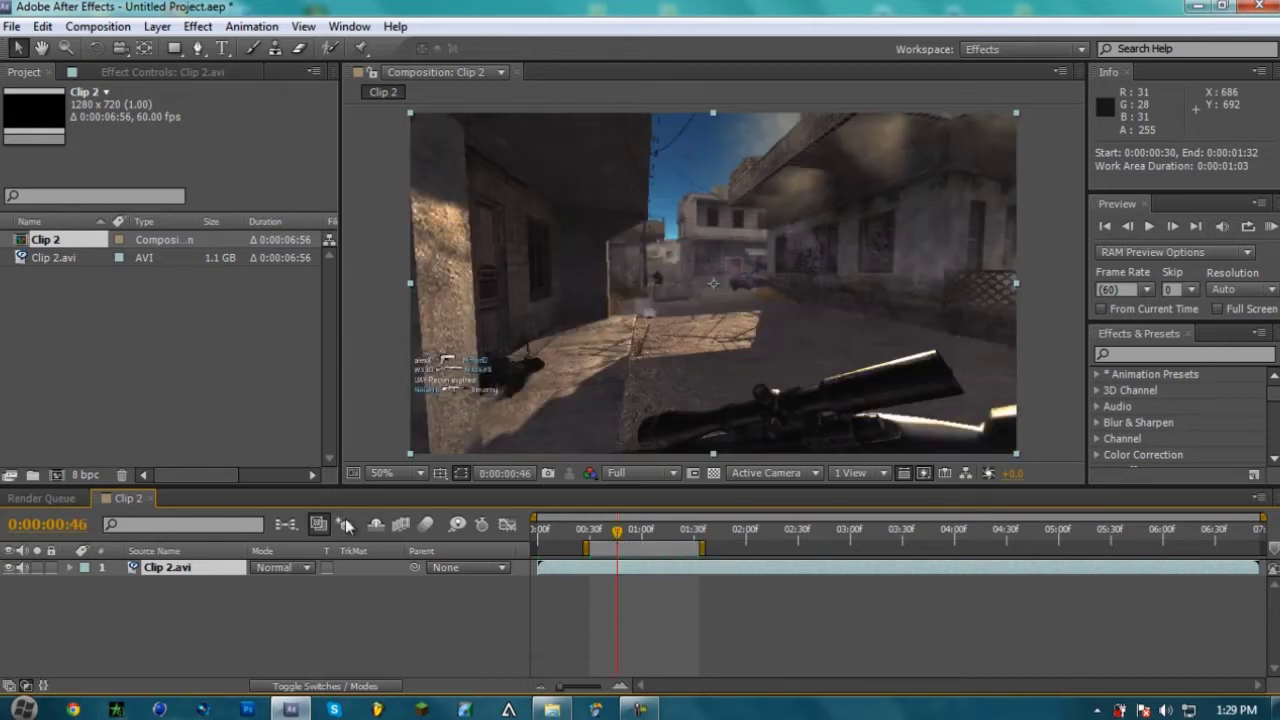
- Apply The Foundry's CameraTracker (1.0) effect to the Clip 2.avi layer
click(199, 27)
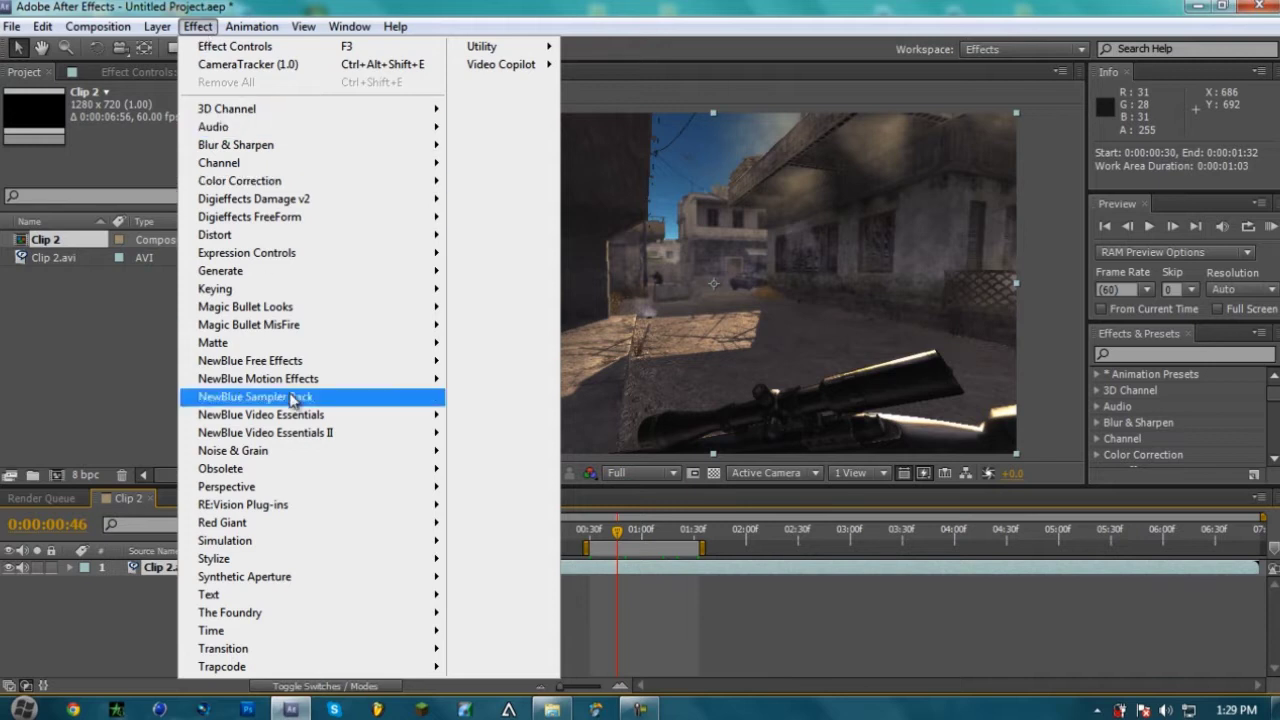
mouse_move(334, 615)
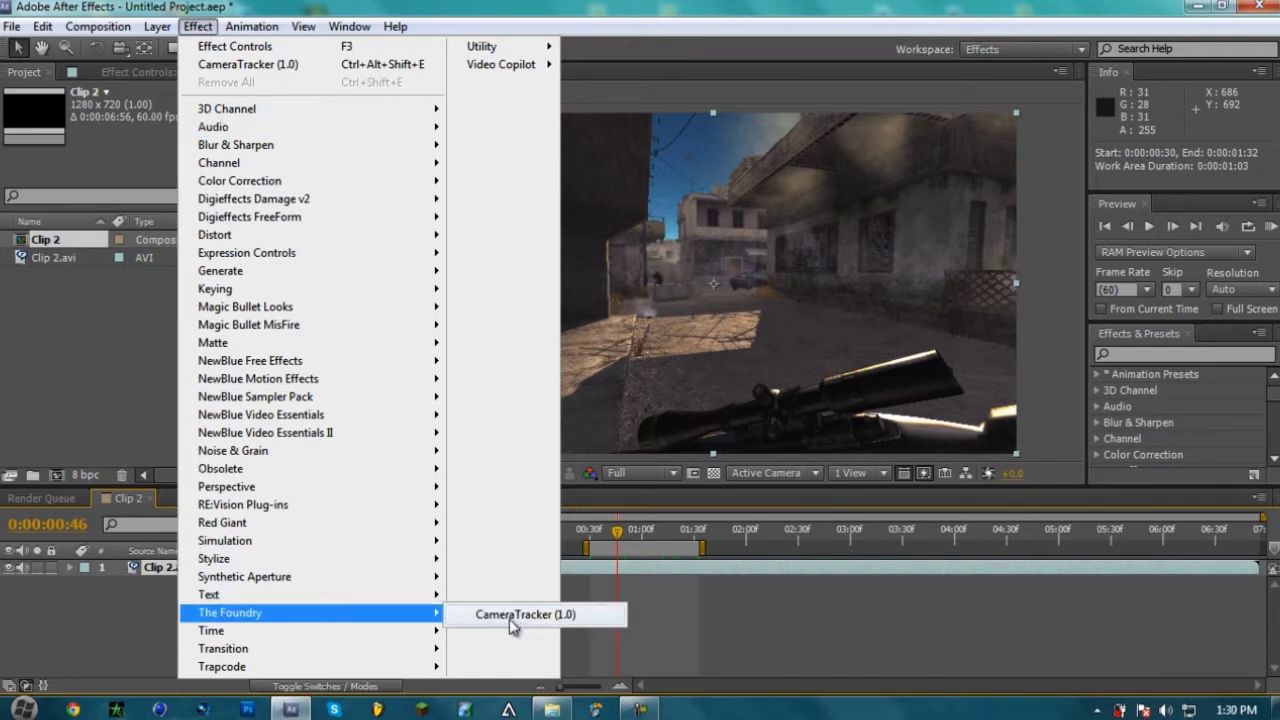
click(513, 624)
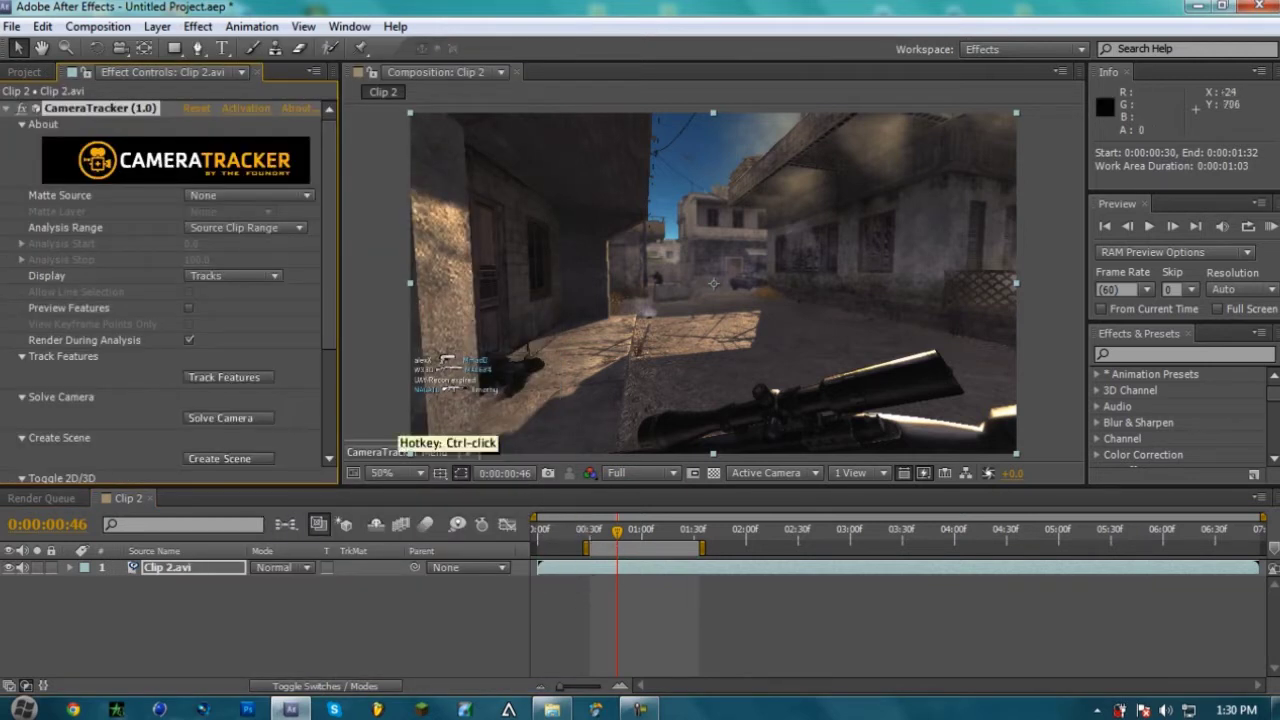
- Scrub the work area between 0:00:00:30 and 0:00:01:33 and adjust the CameraTracker Effect Controls
click(591, 533)
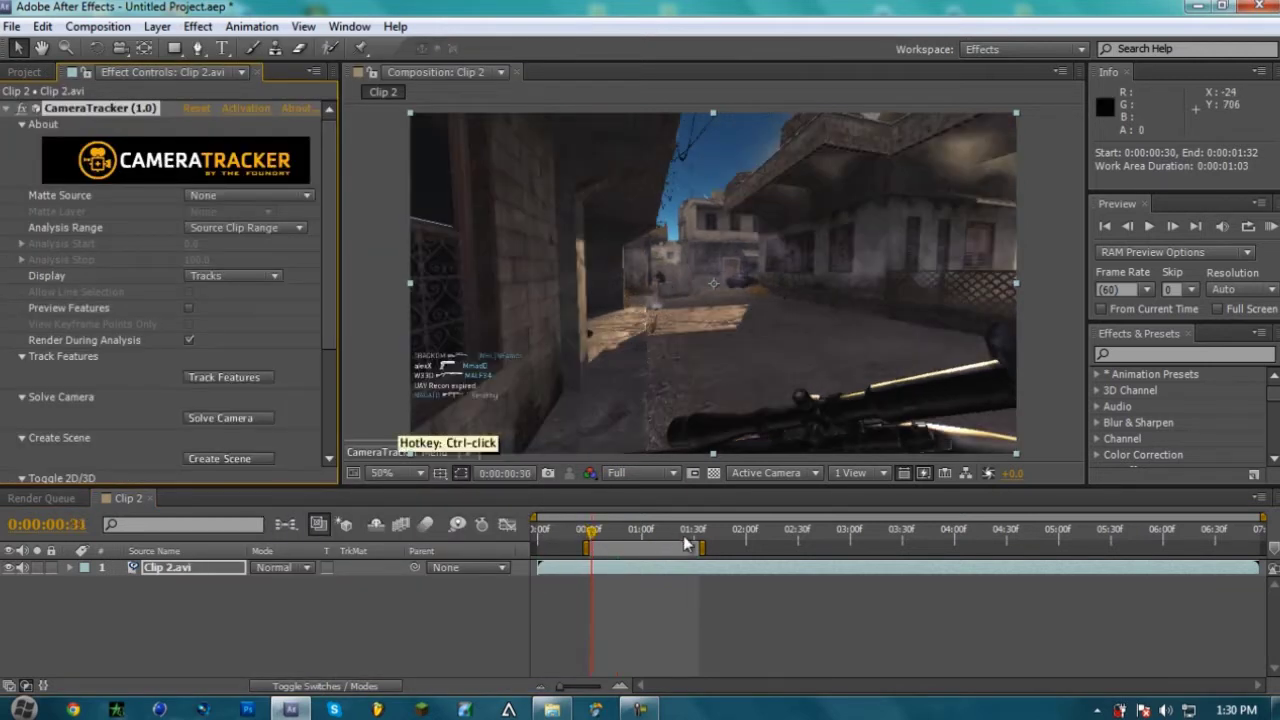
click(698, 533)
click(590, 538)
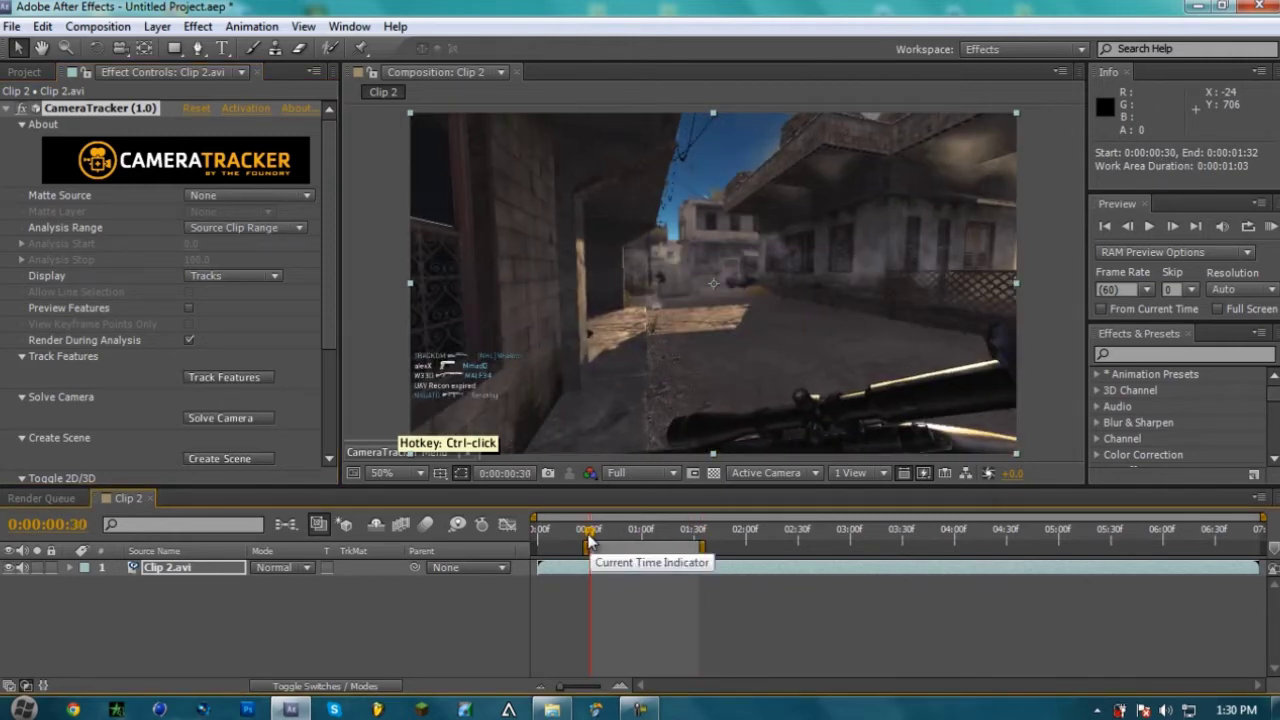
click(698, 531)
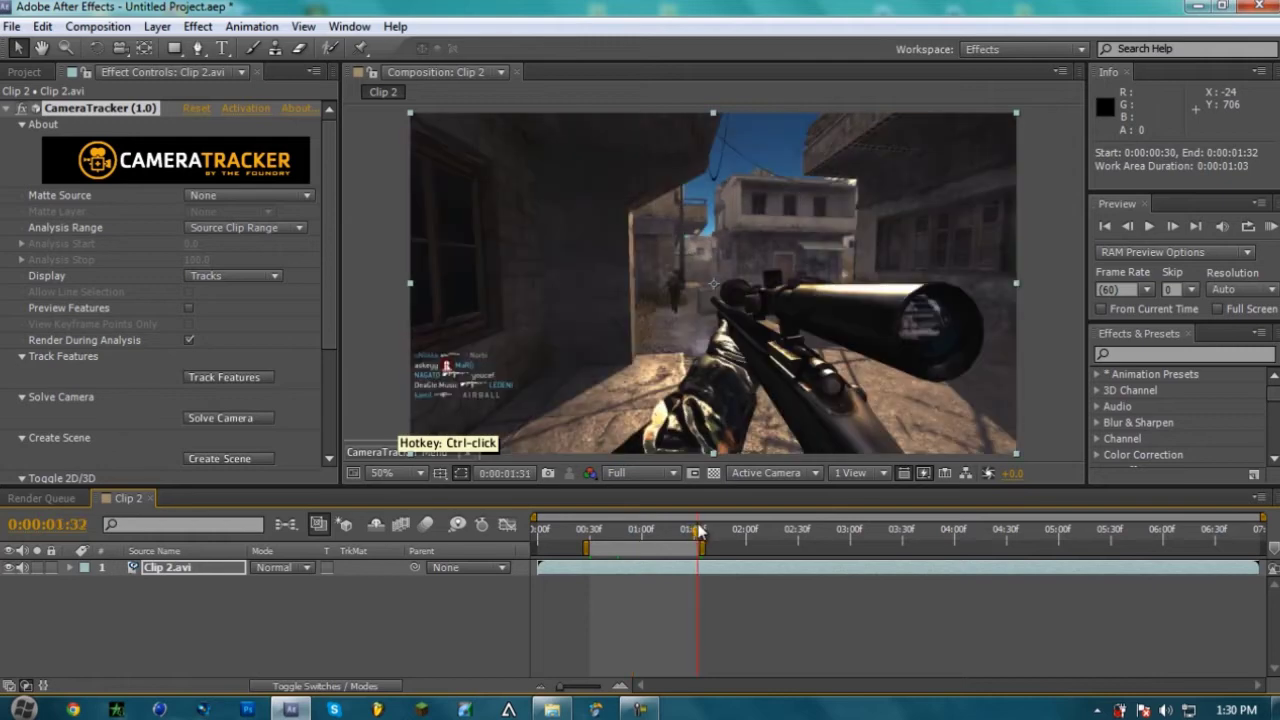
drag(698, 531, 600, 540)
click(693, 544)
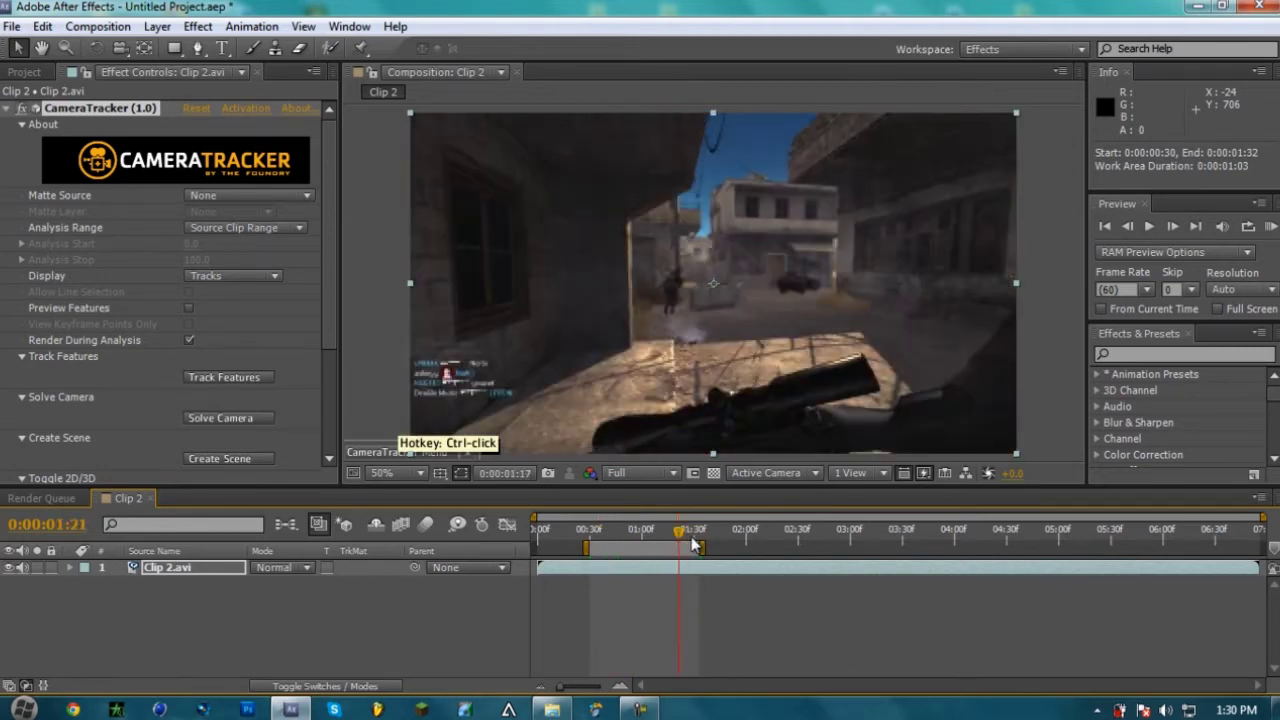
drag(697, 546, 590, 546)
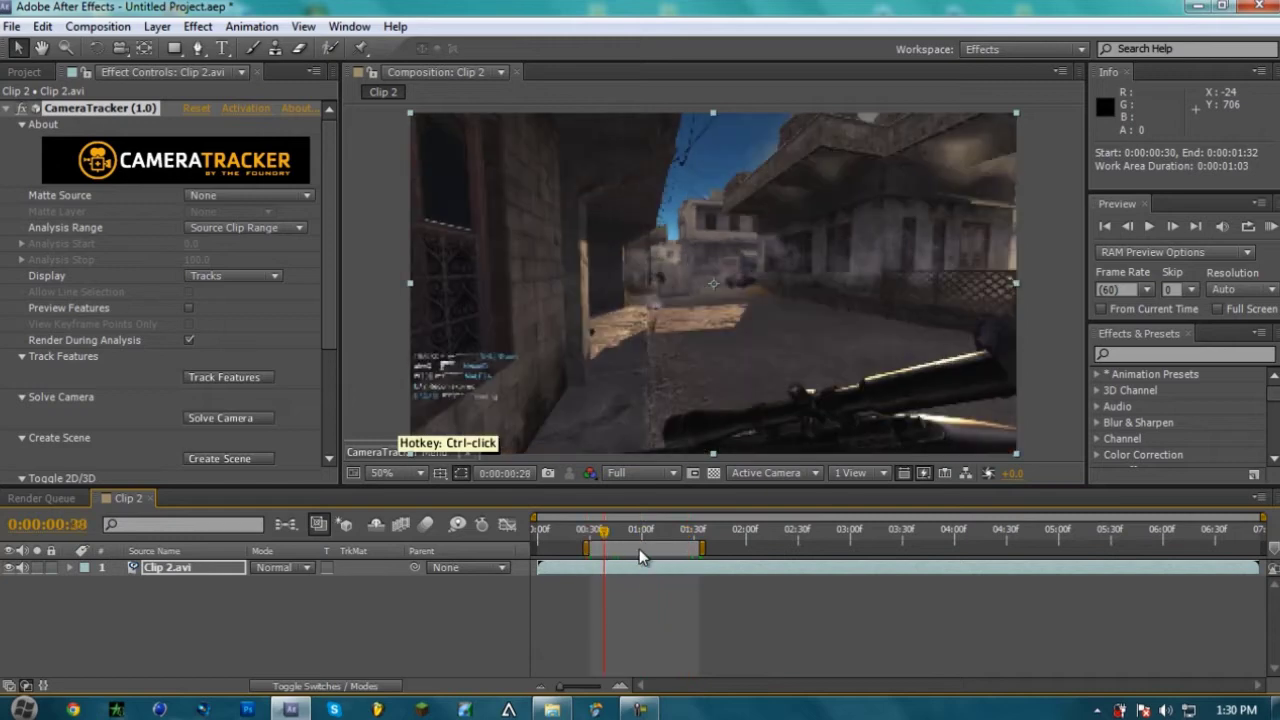
click(682, 551)
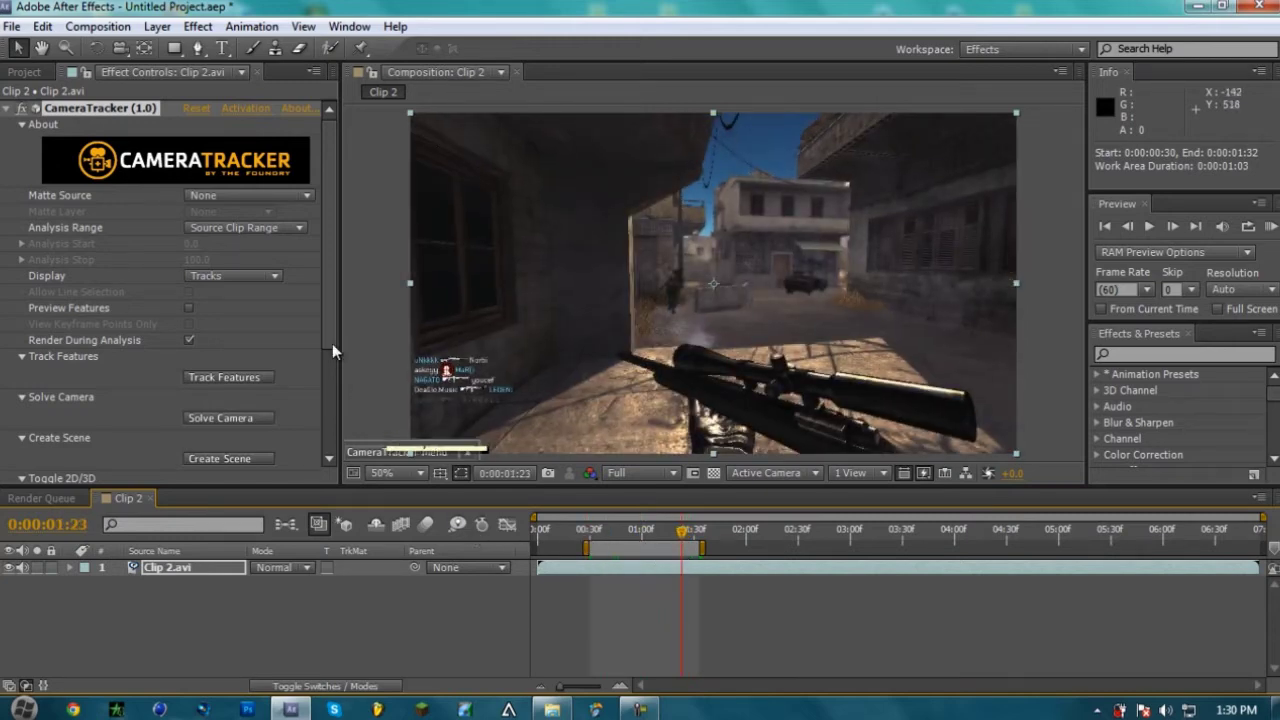
drag(326, 338, 327, 404)
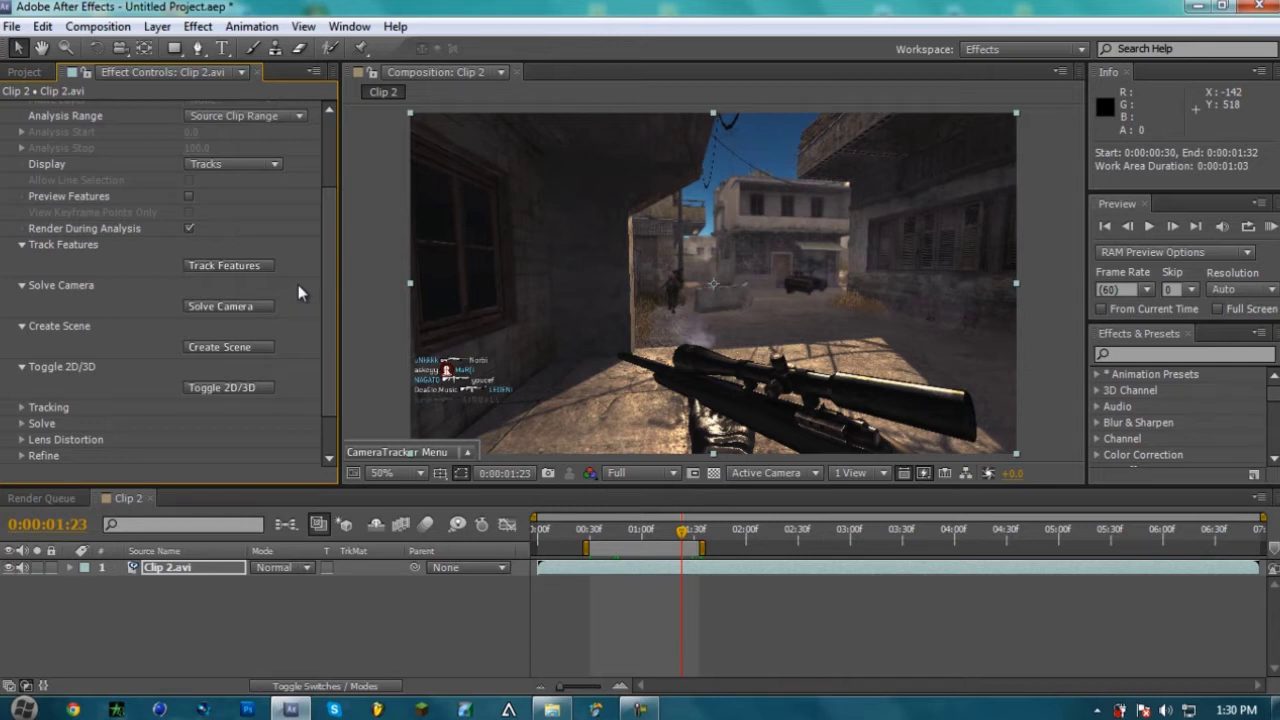
scroll(298, 284, up, 3)
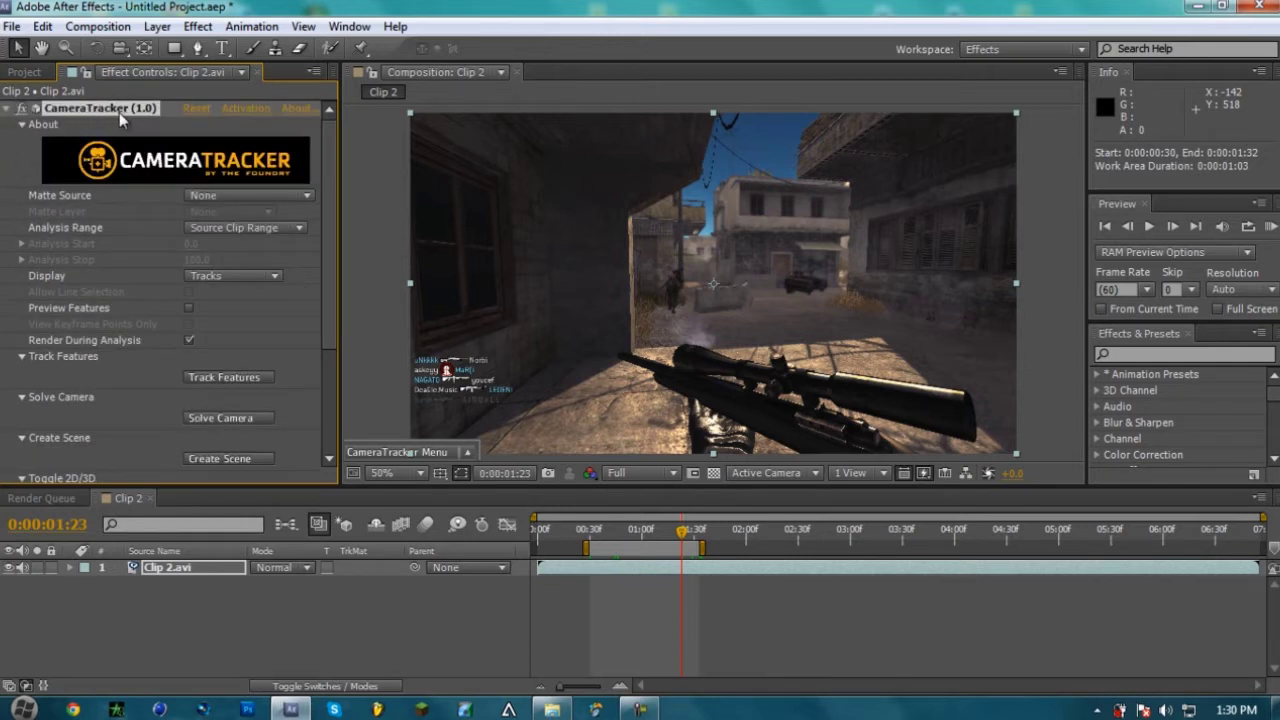
drag(320, 352, 327, 385)
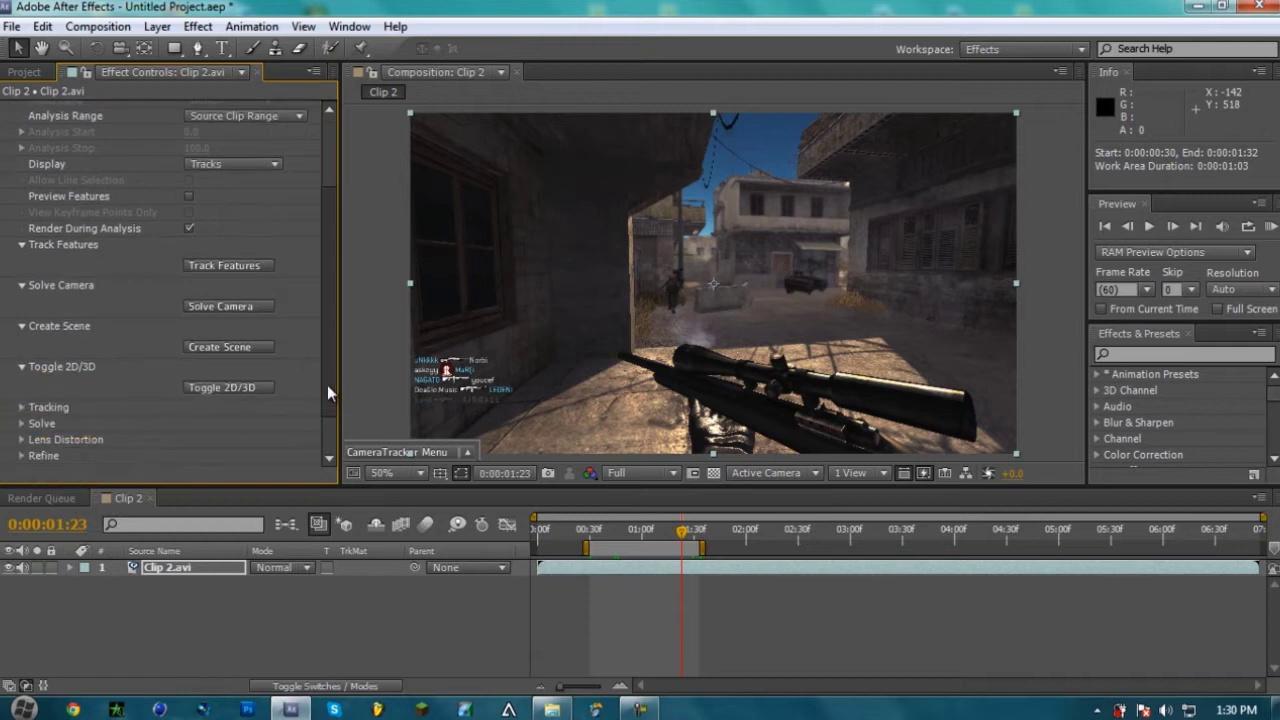
- Run Track Features to overlay feature tracks across the Clip 2 footage
click(218, 267)
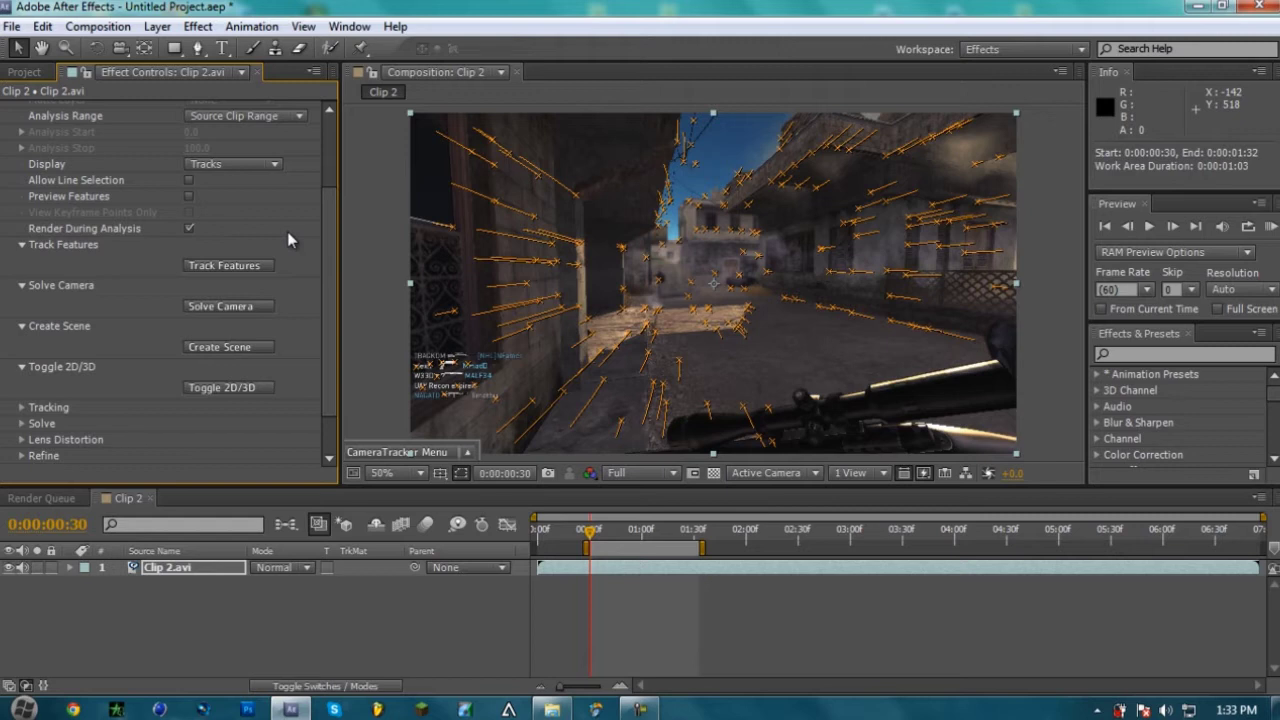
- Solve the camera and accept the 0.758-pixel RMS solve result
click(223, 306)
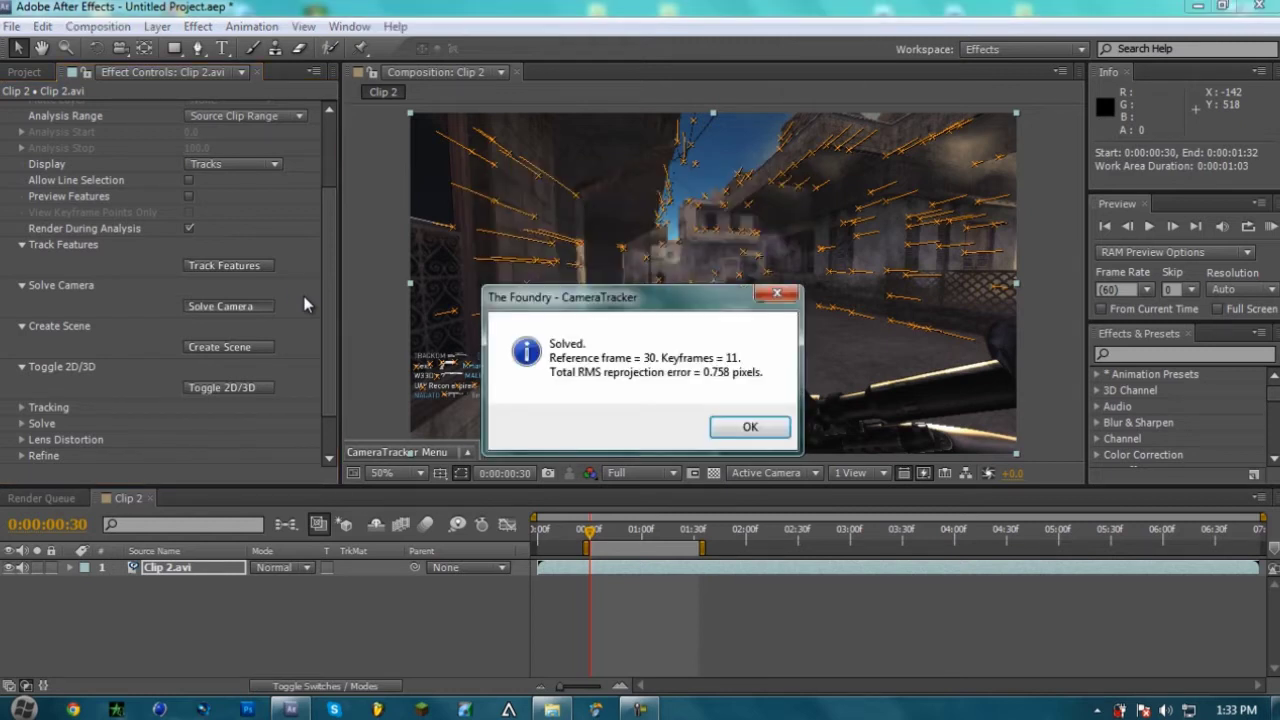
click(722, 428)
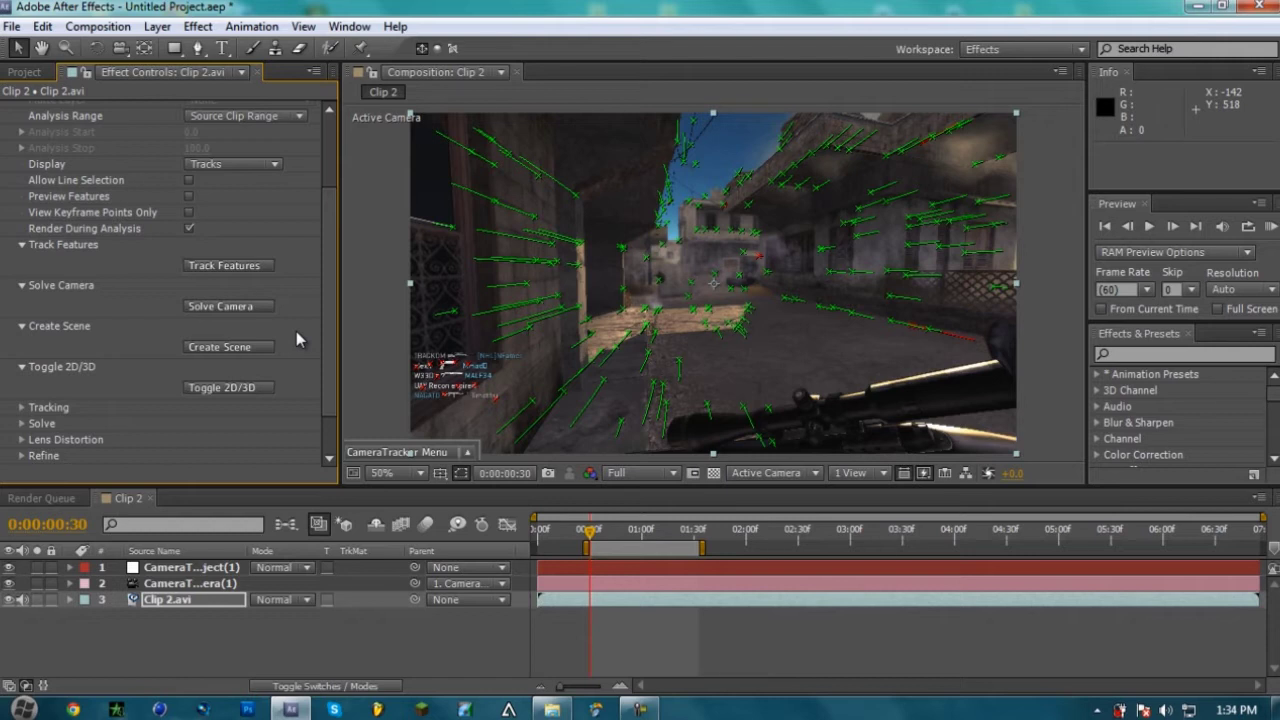
- Create the tracked scene and set the ground-plane origin on a street track point near 0:00:00:57
click(248, 349)
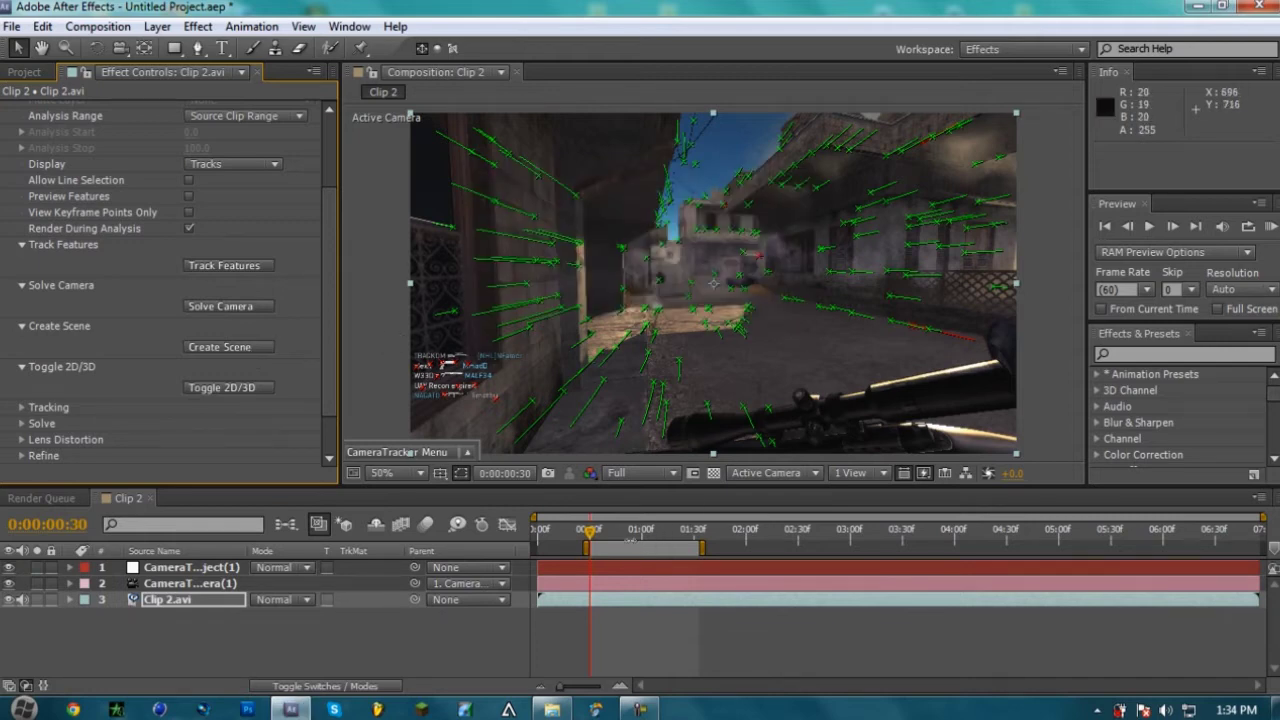
drag(630, 533, 643, 541)
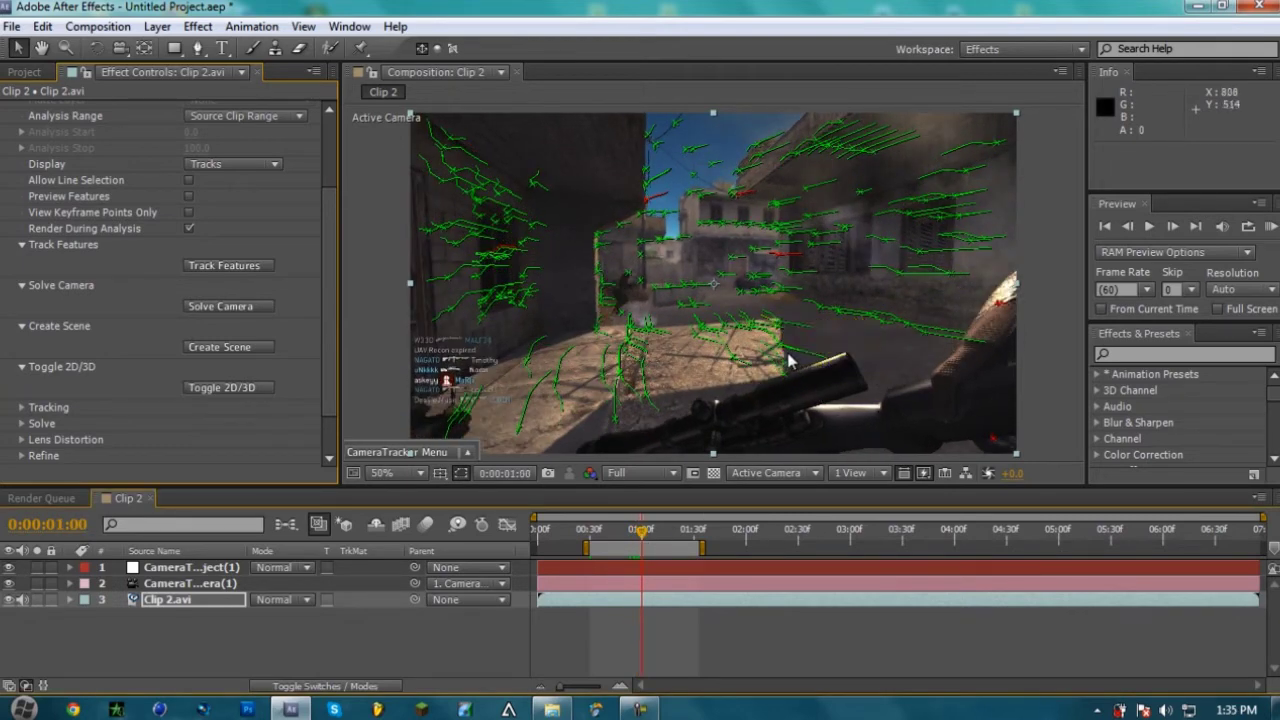
mouse_move(781, 352)
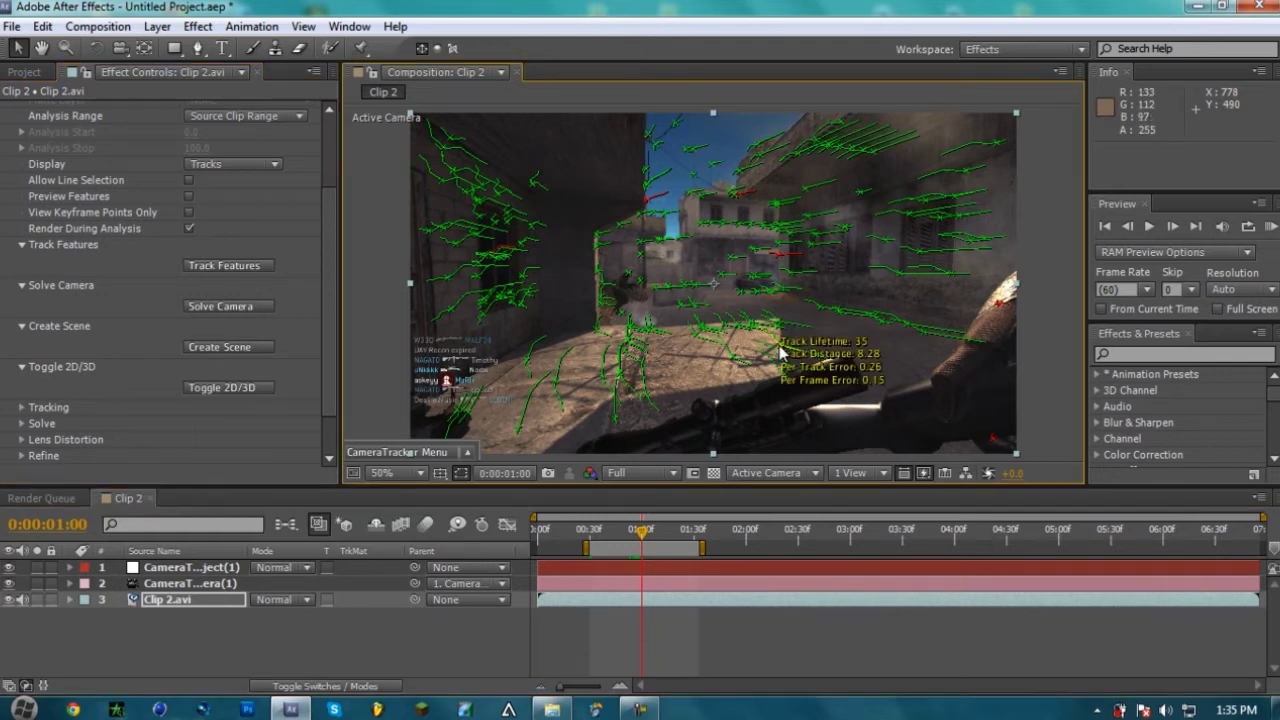
right_click(781, 352)
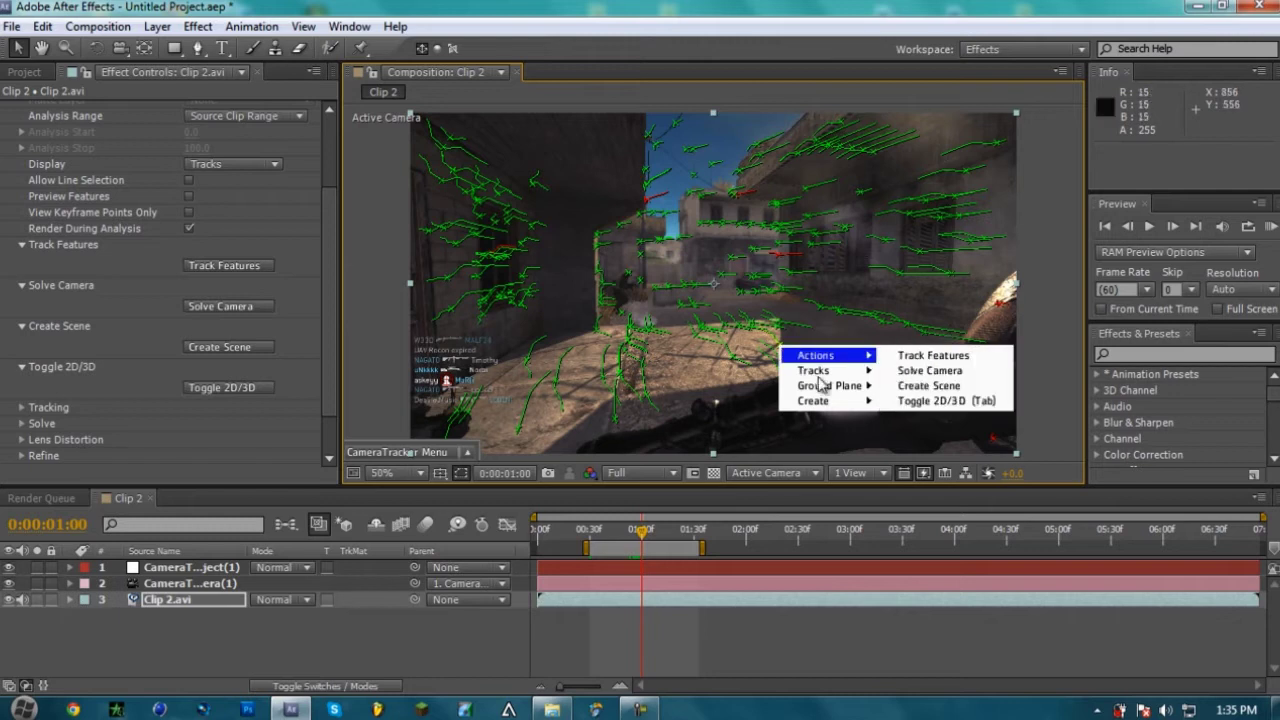
mouse_move(855, 386)
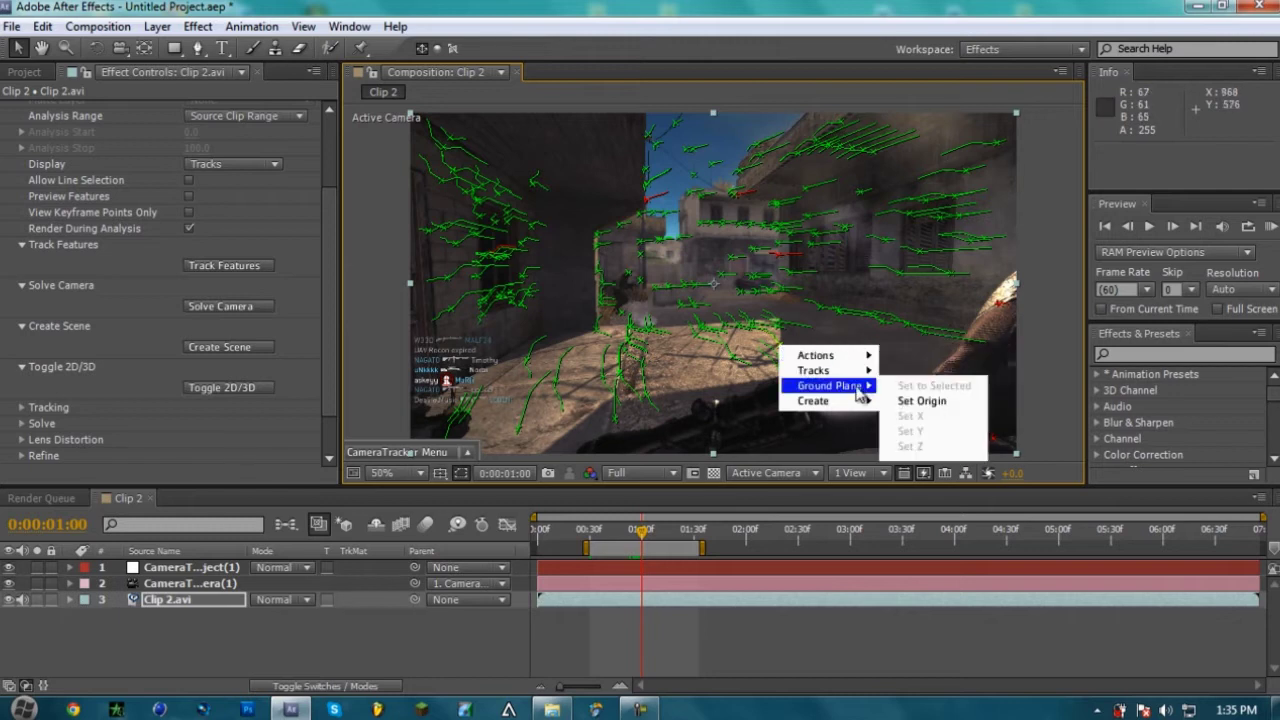
click(910, 401)
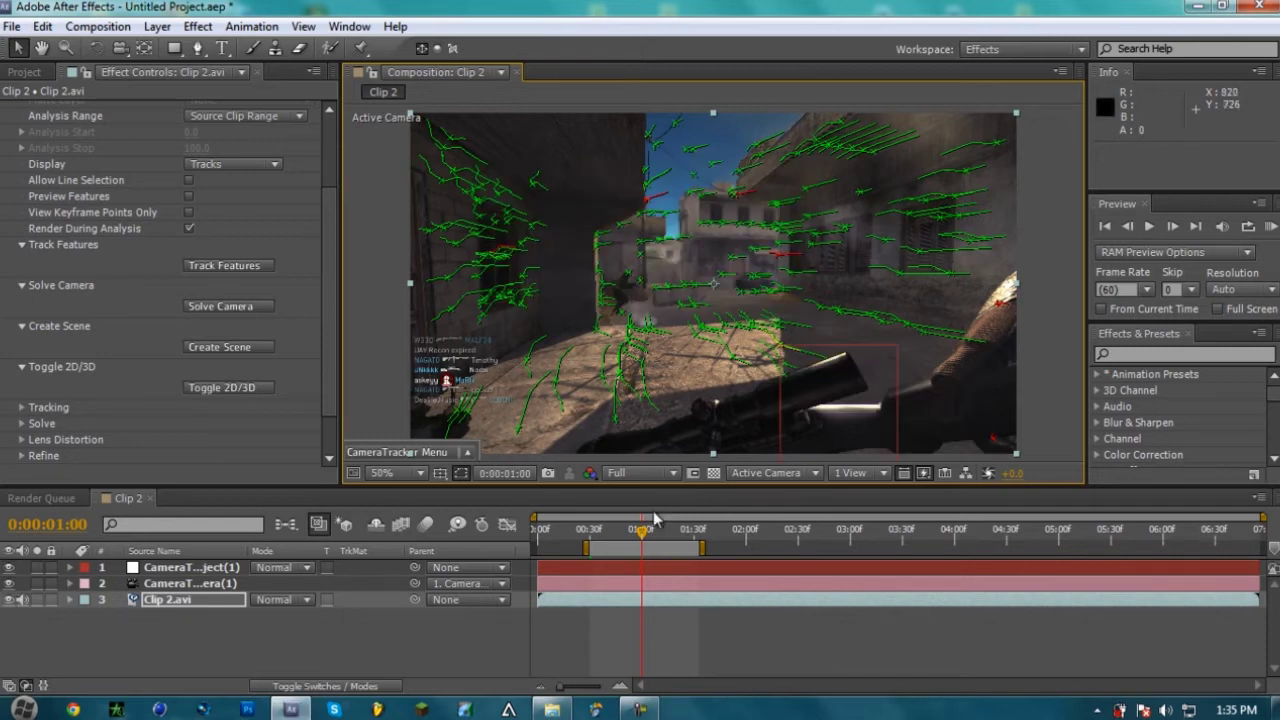
mouse_move(642, 530)
mouse_down()
mouse_move(612, 531)
mouse_move(700, 552)
mouse_move(638, 548)
mouse_up()
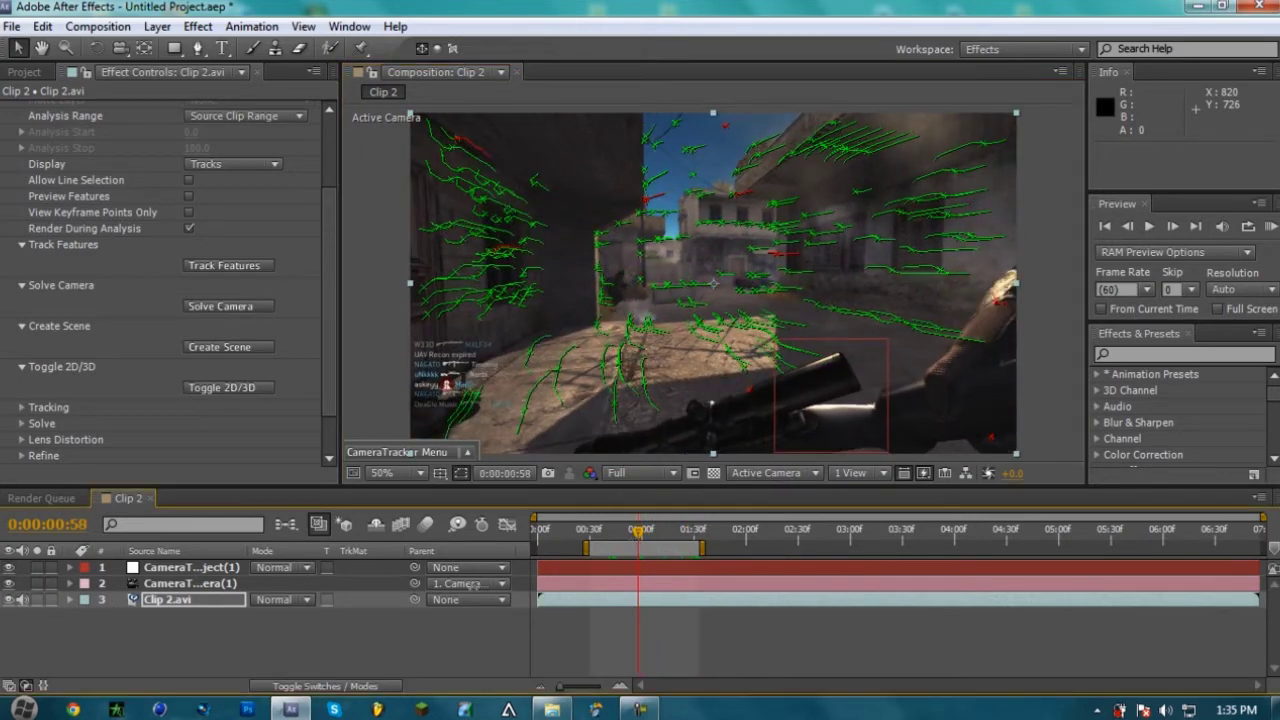
- Add a text layer reading '+40' over 'AHEAD' on two lines, closing the Character and Paragraph panels
right_click(346, 646)
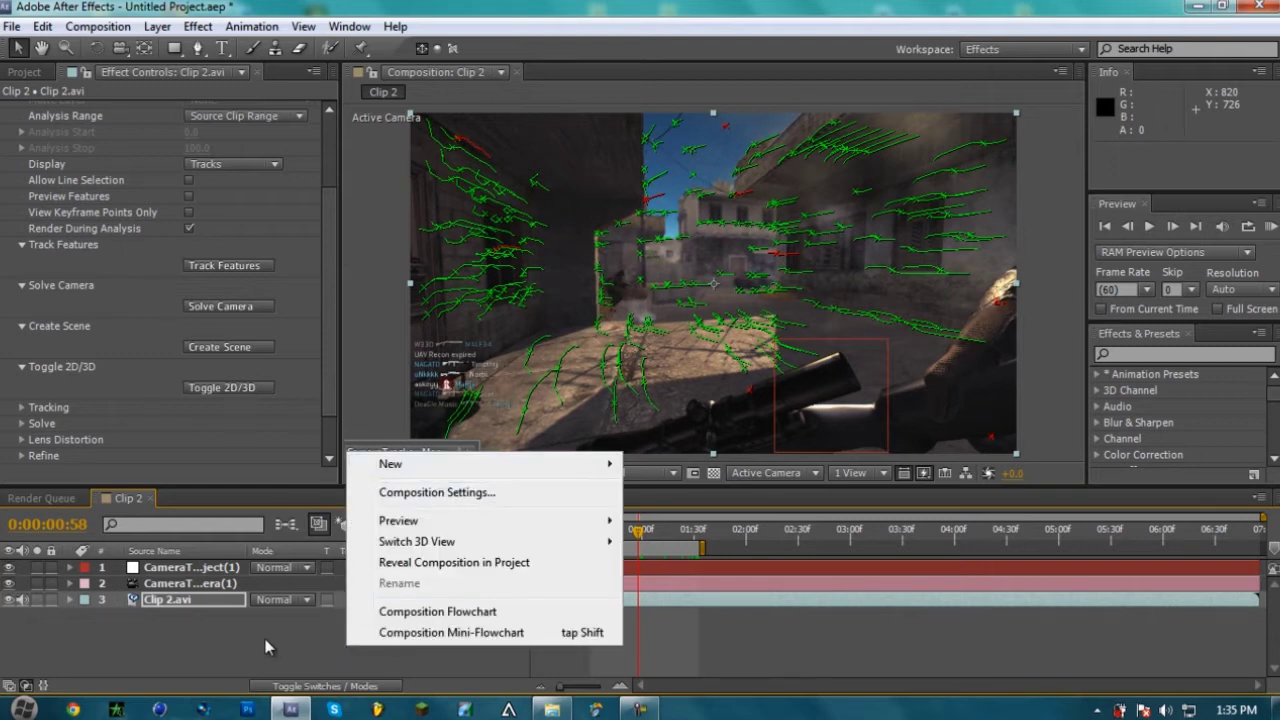
click(544, 523)
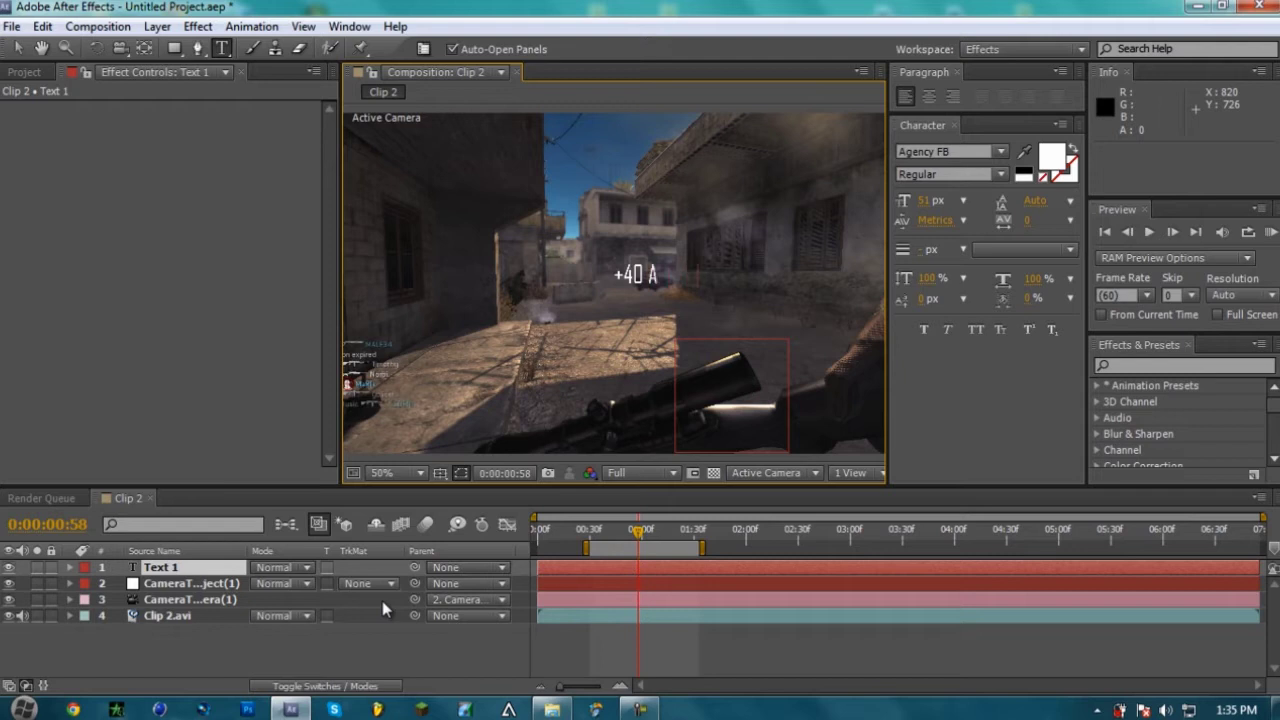
text(HEAD)
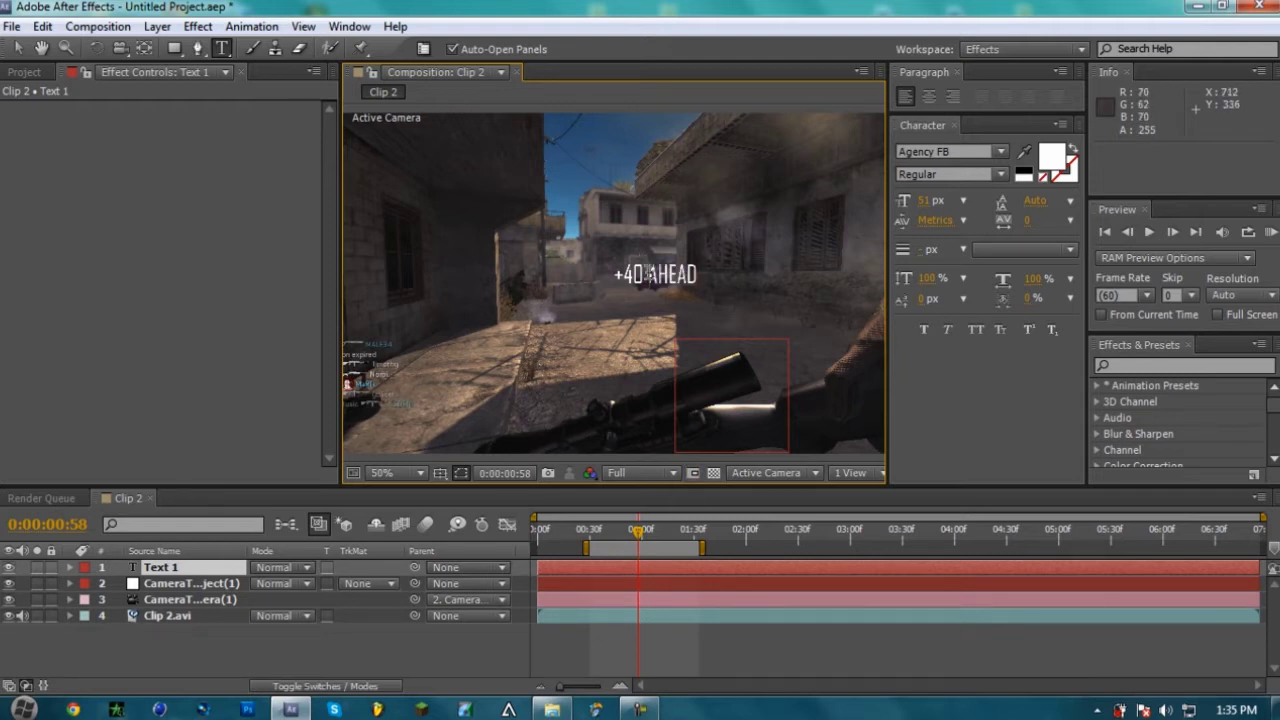
click(648, 273)
key(Return)
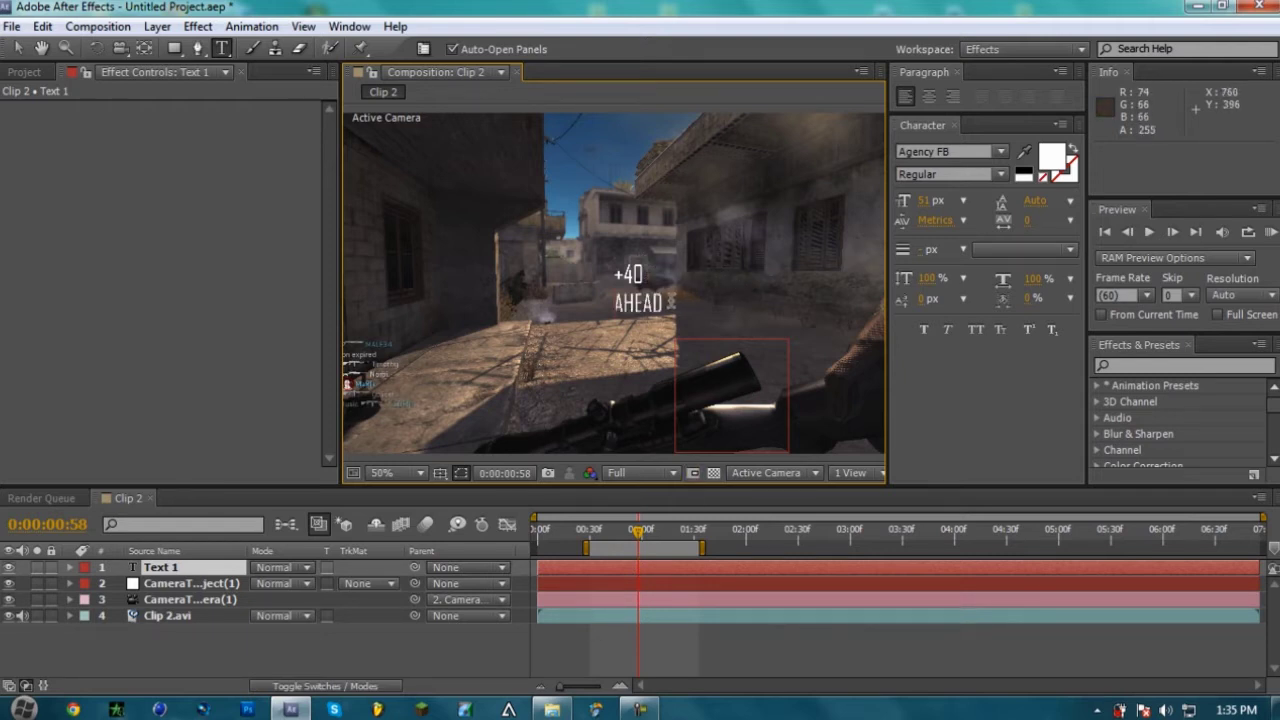
key(ctrl+a)
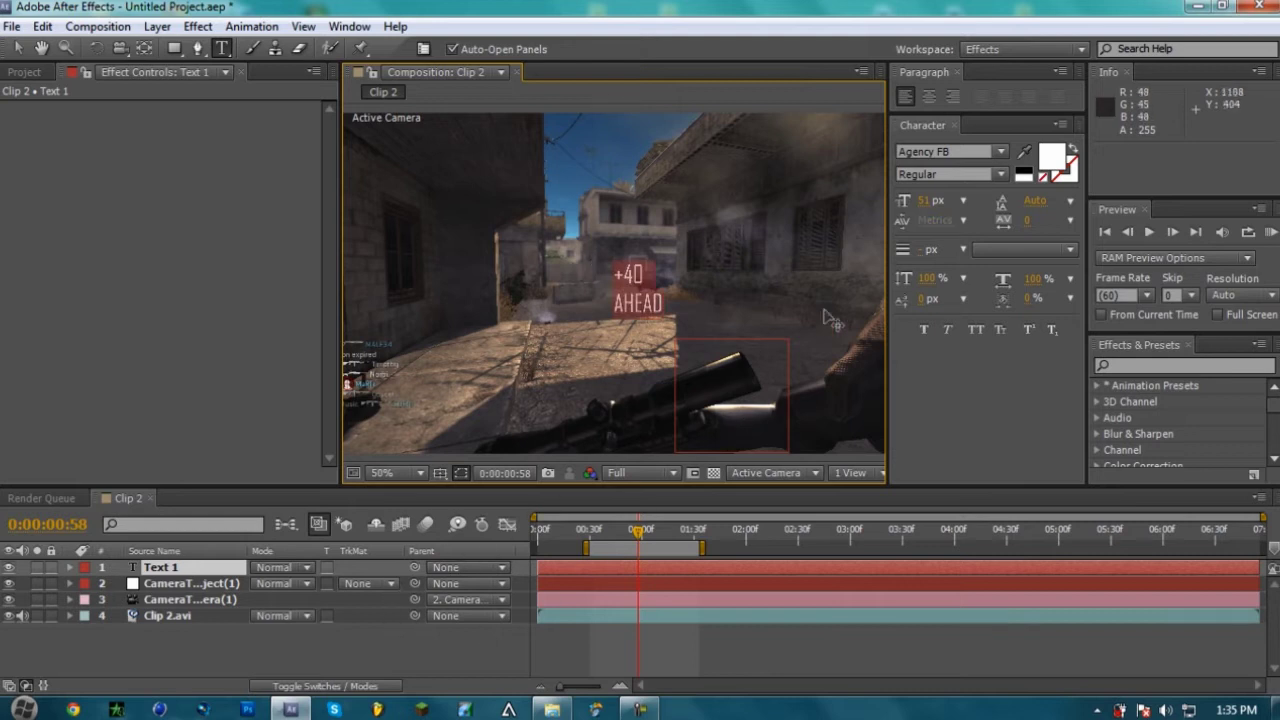
click(956, 125)
click(958, 70)
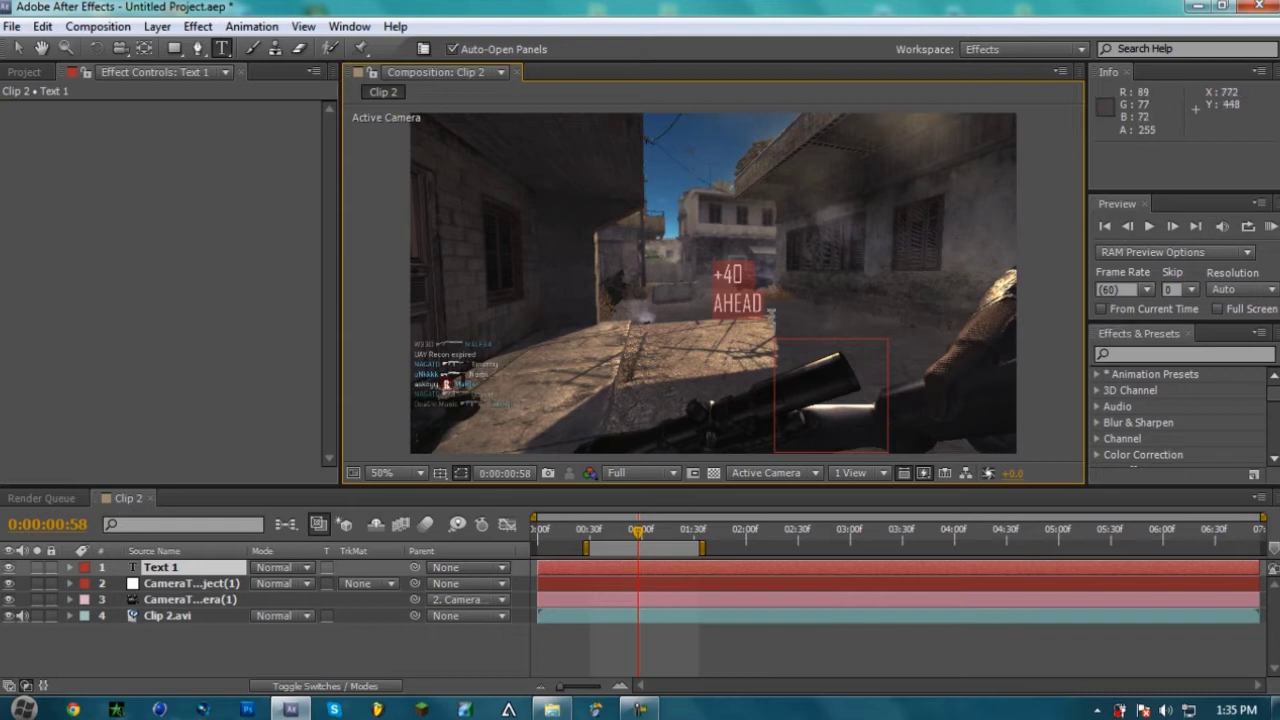
click(762, 301)
drag(762, 301, 700, 250)
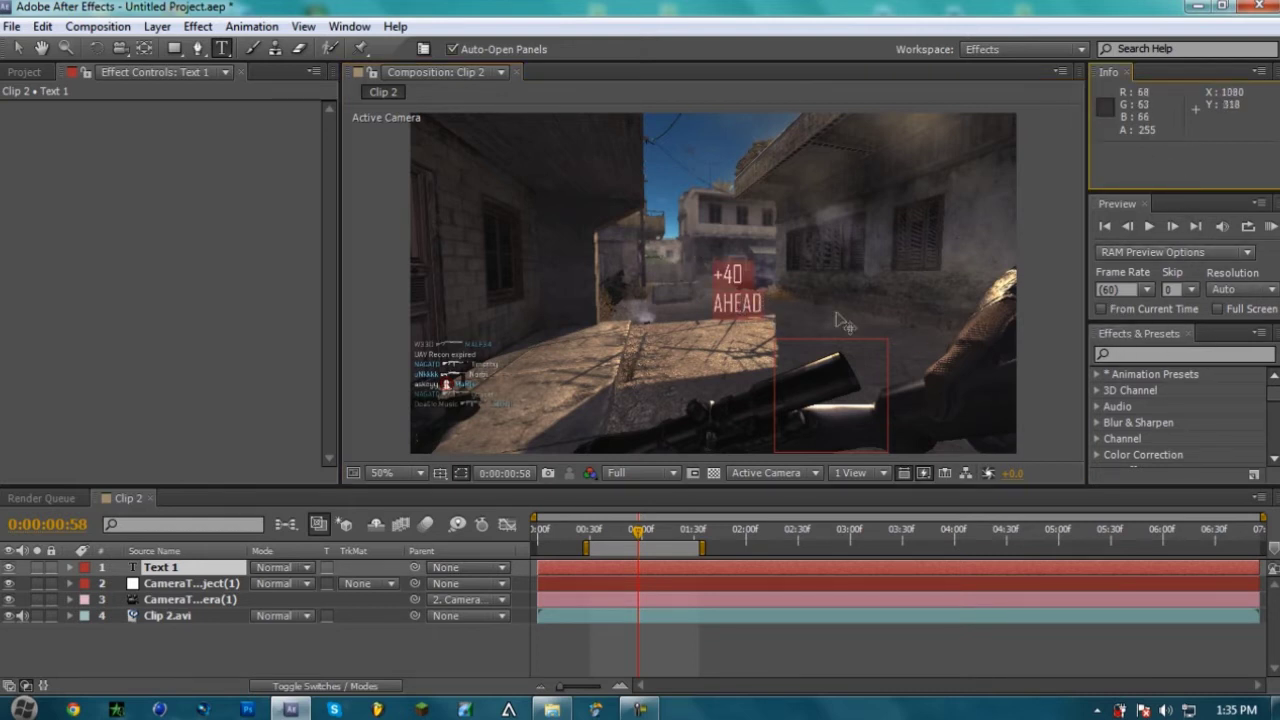
- Make the +40 AHEAD text layer 3D and raise it to position 640, 280, 0
click(364, 687)
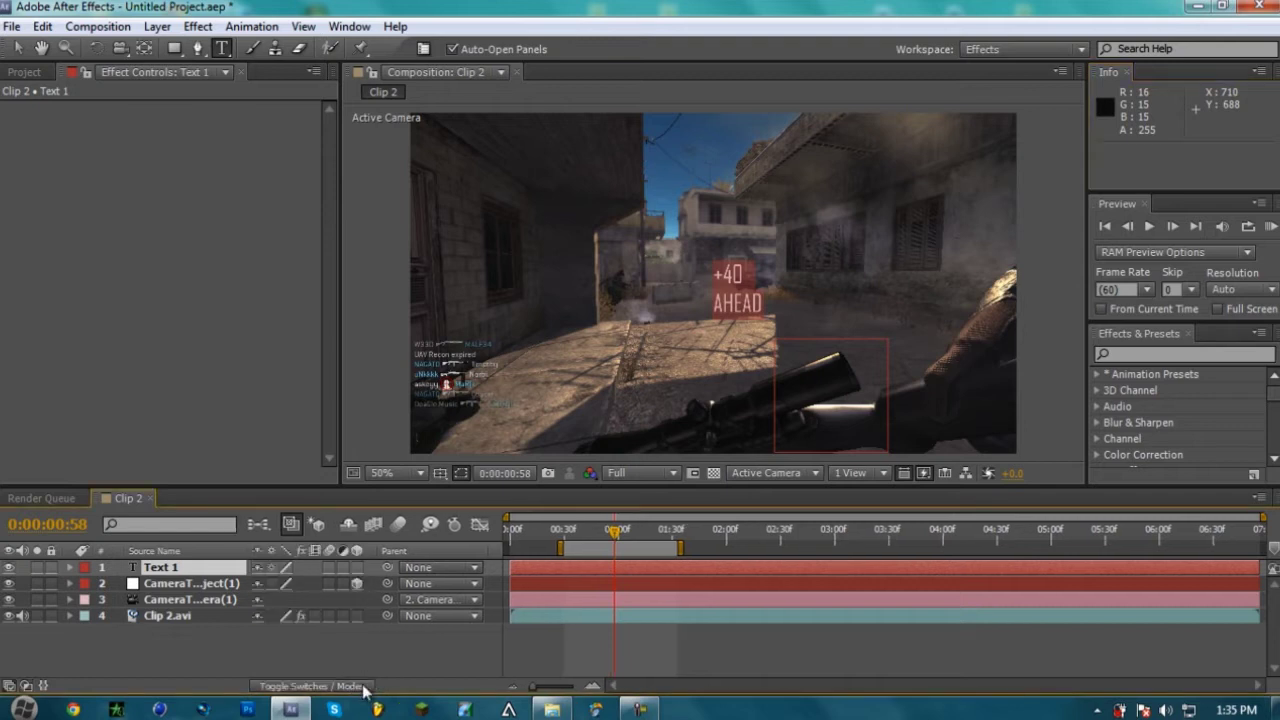
click(358, 567)
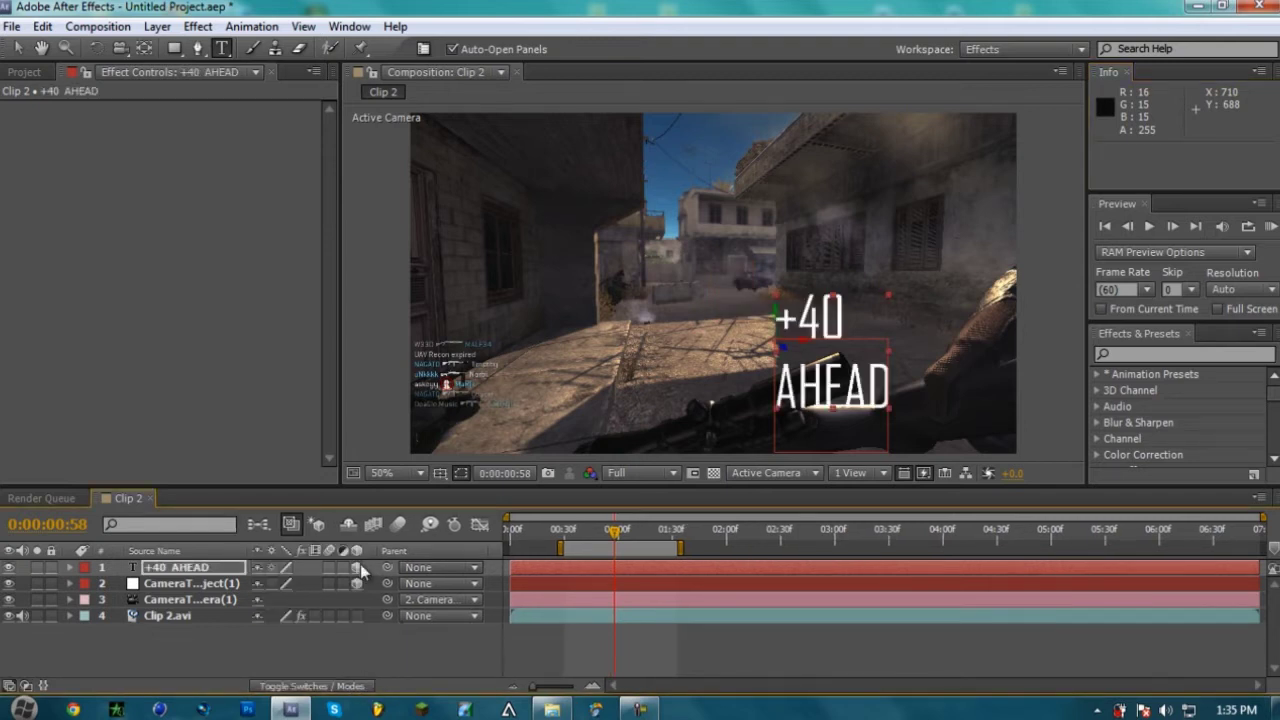
click(401, 634)
drag(603, 531, 572, 532)
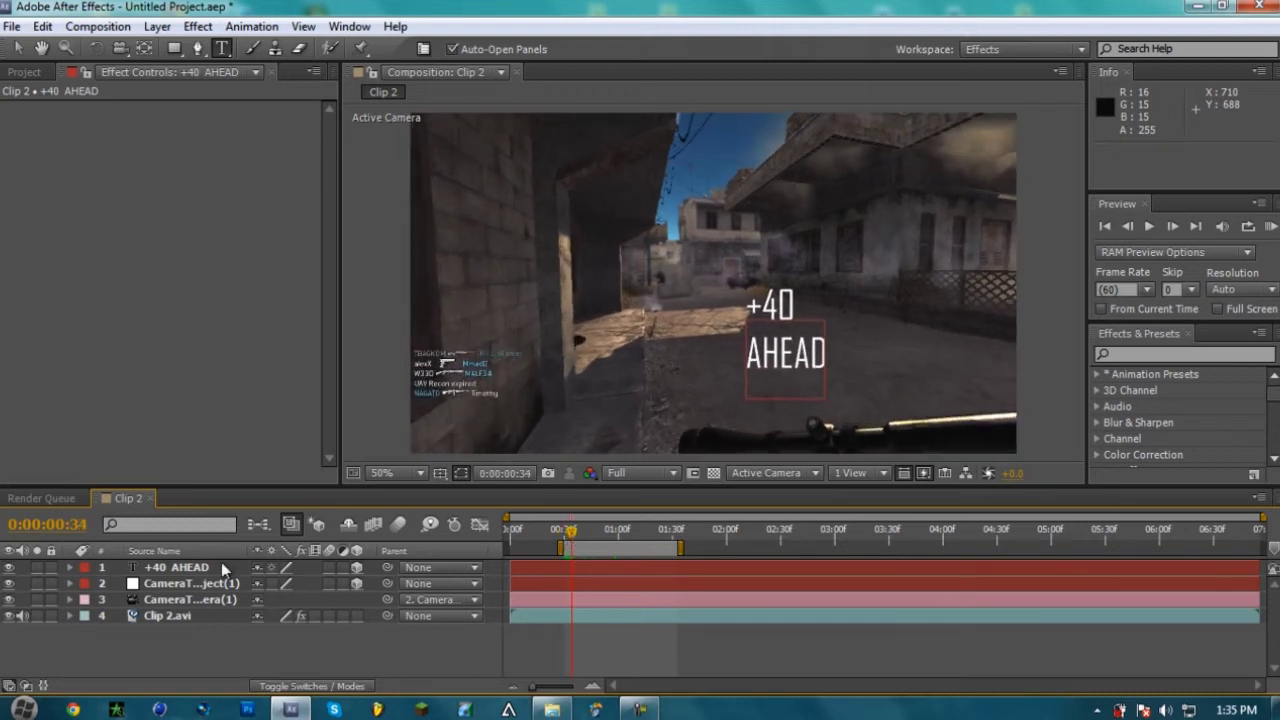
click(188, 566)
click(17, 48)
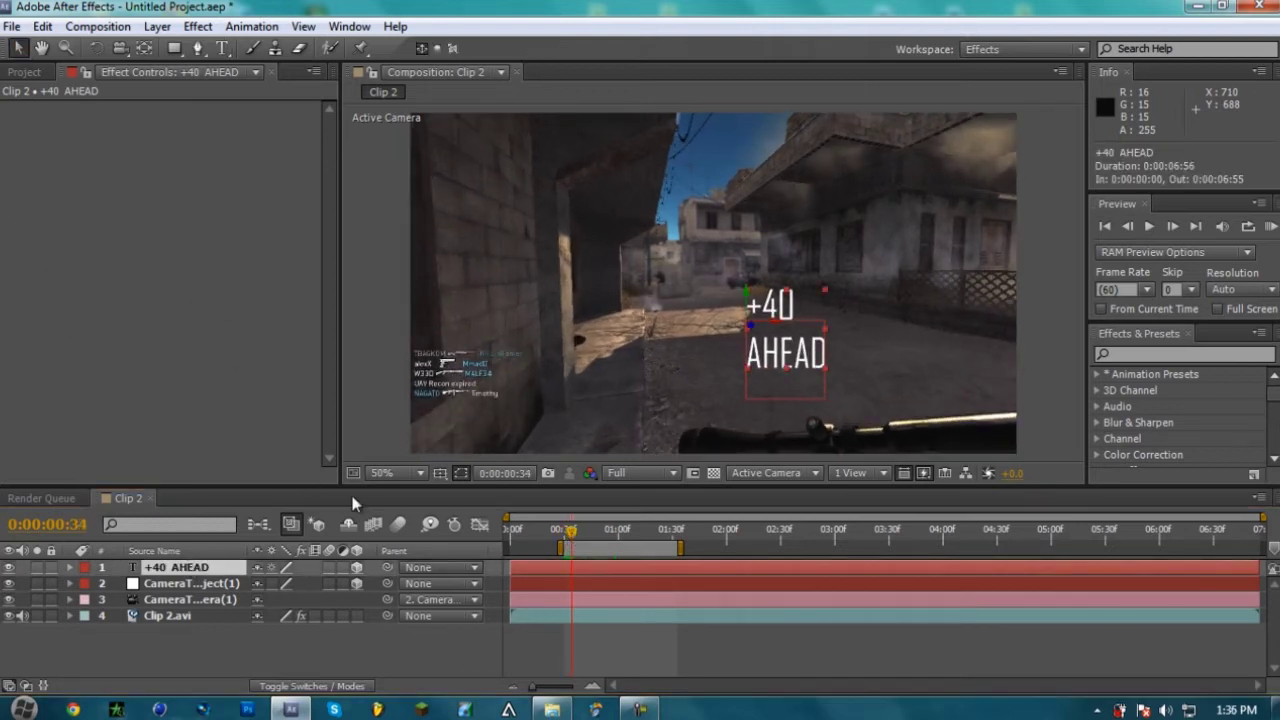
drag(750, 300, 741, 258)
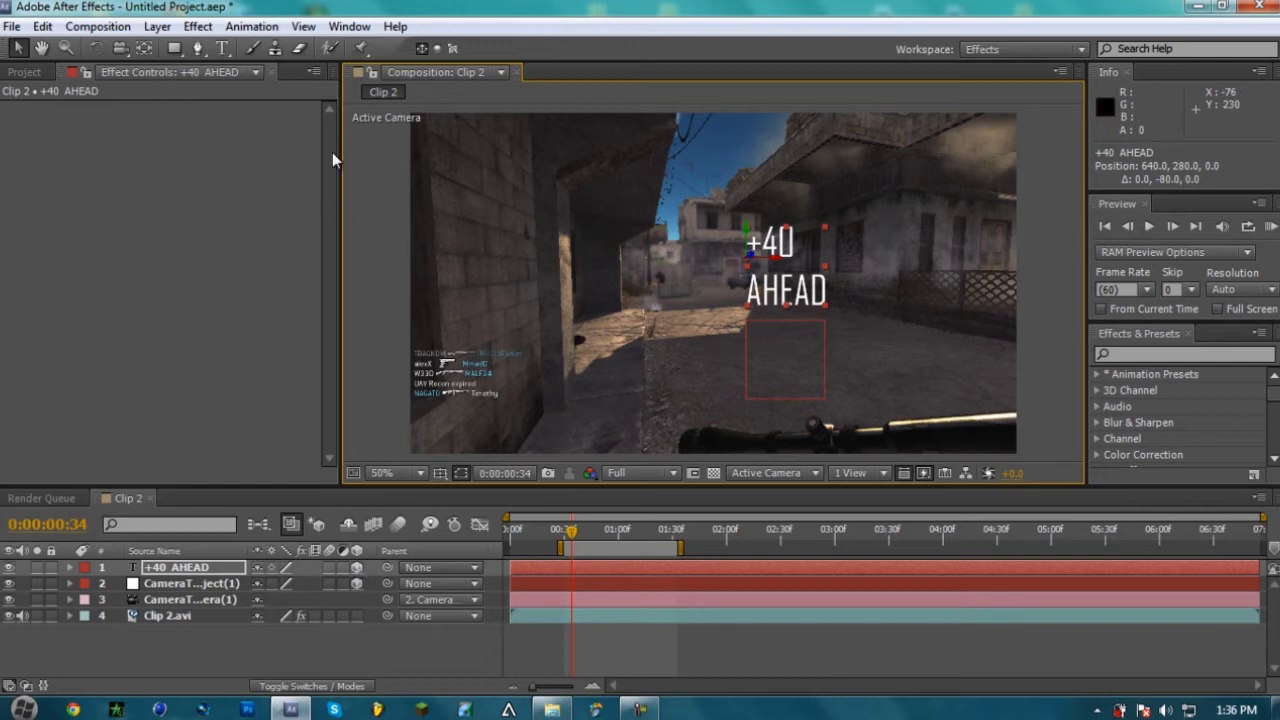
- Rotate the text a few degrees around Y along the street, then preview to 0:00:01:33
scroll(814, 253, up, 2)
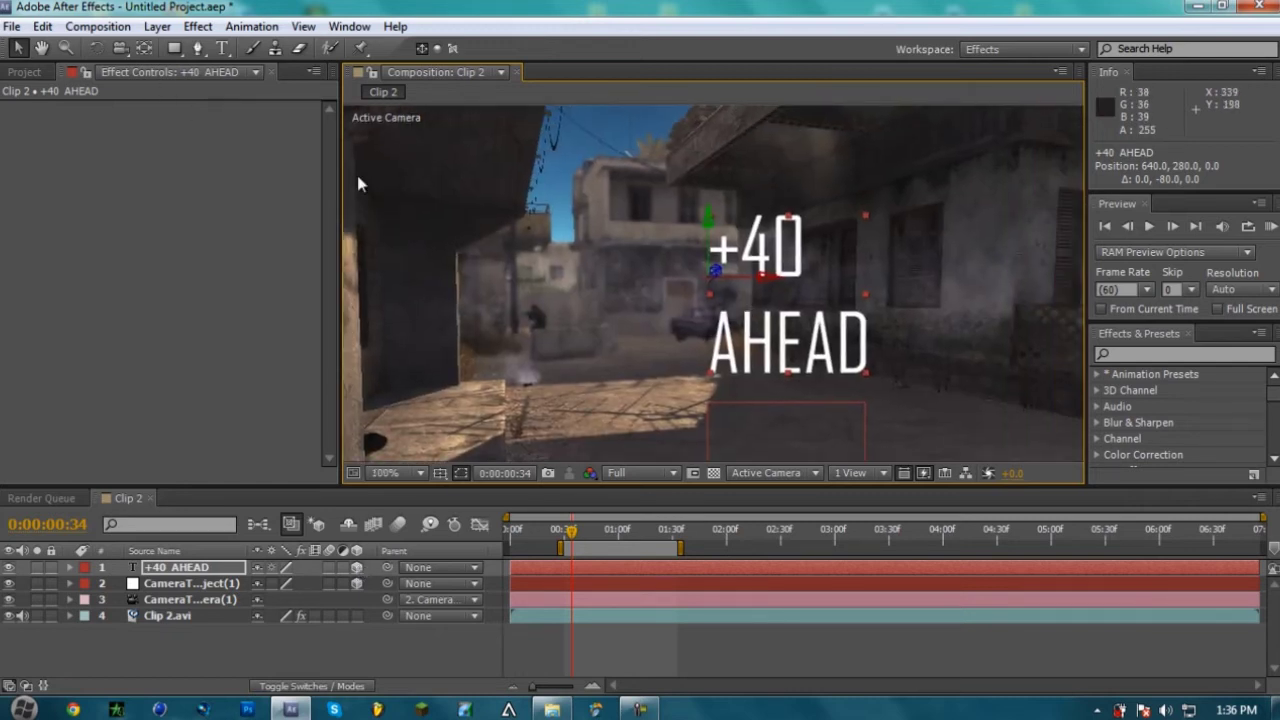
click(97, 49)
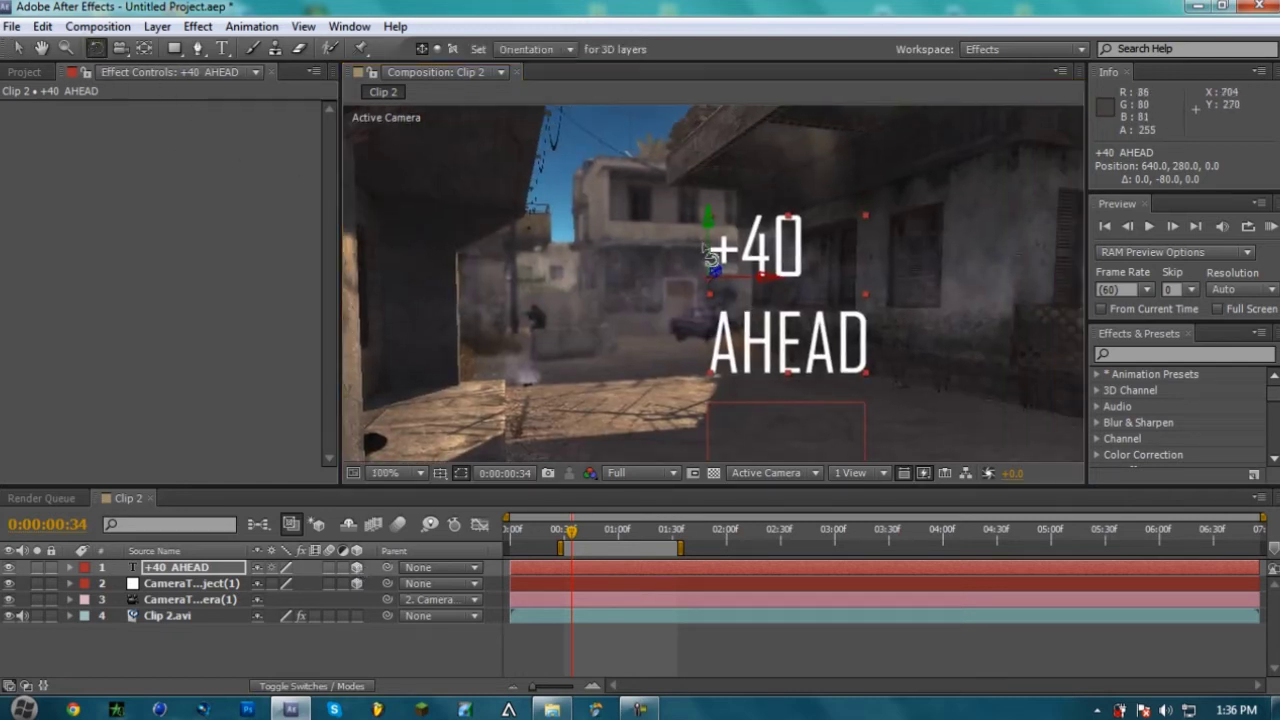
drag(707, 244, 735, 281)
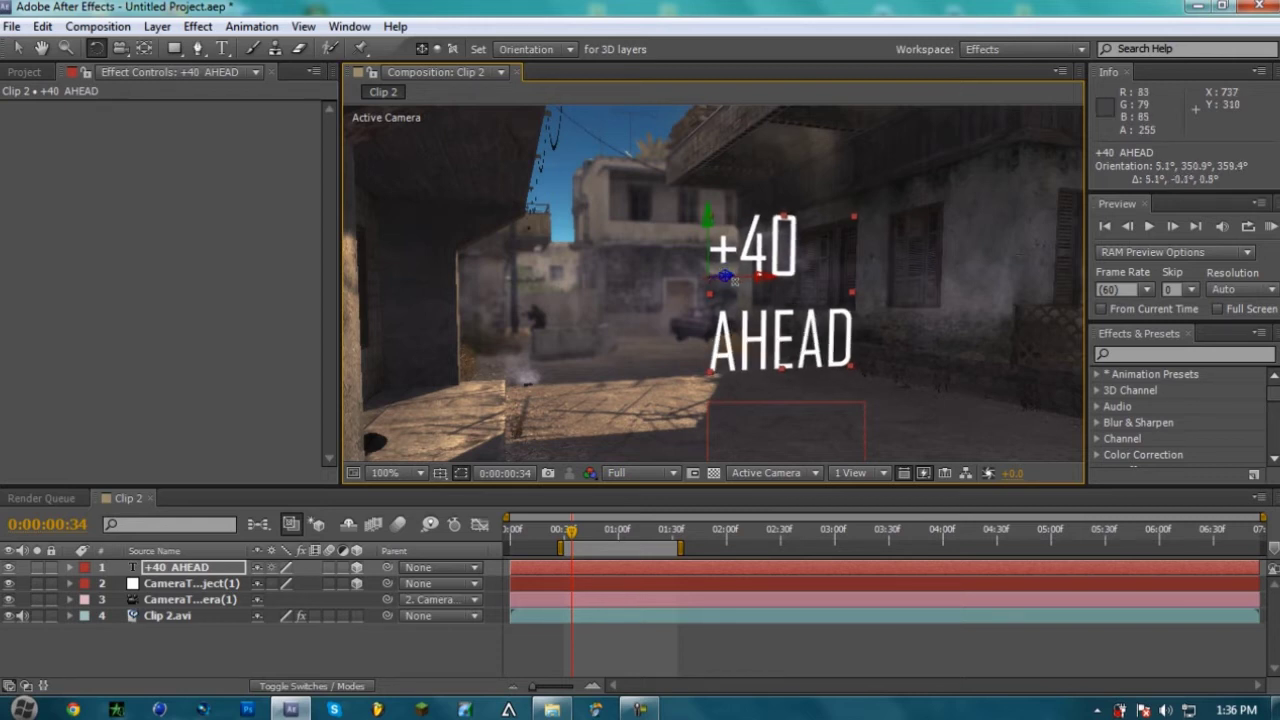
scroll(733, 281, down, 2)
key(F2)
drag(568, 532, 679, 538)
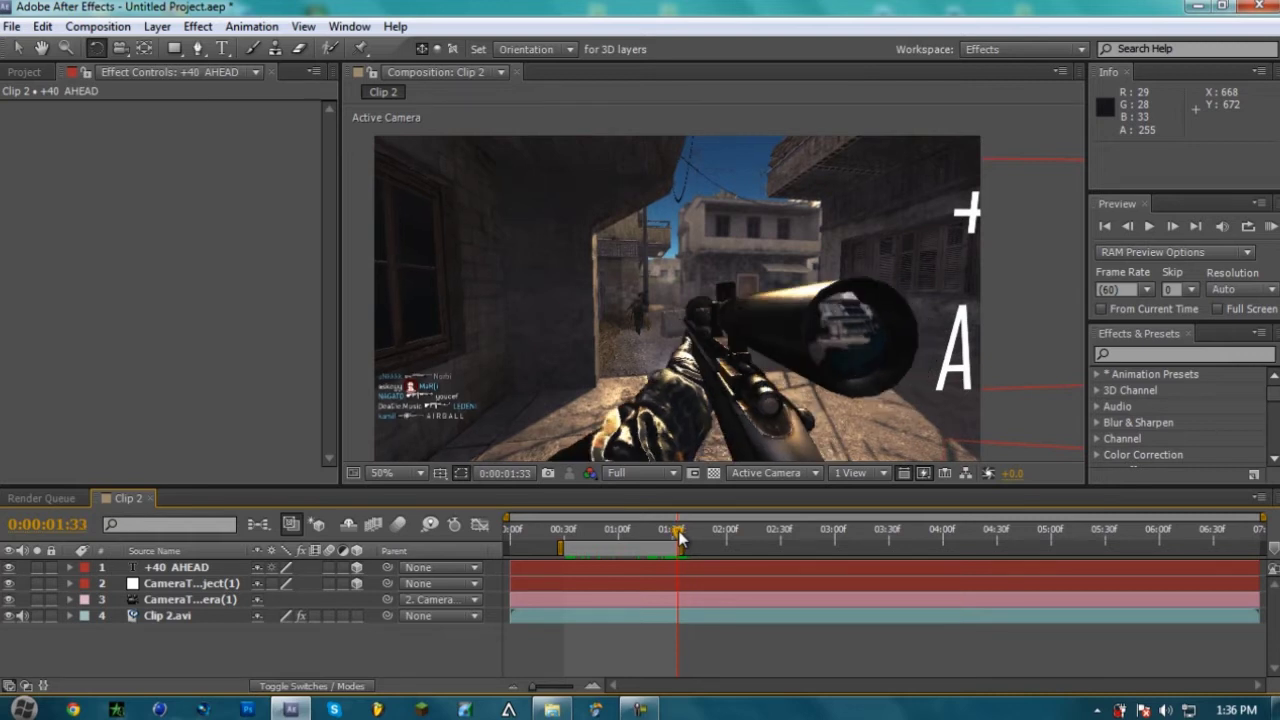
- Reselect the text layer with the Selection tool and return to 0:00:01:33 where it meets the scope
click(697, 573)
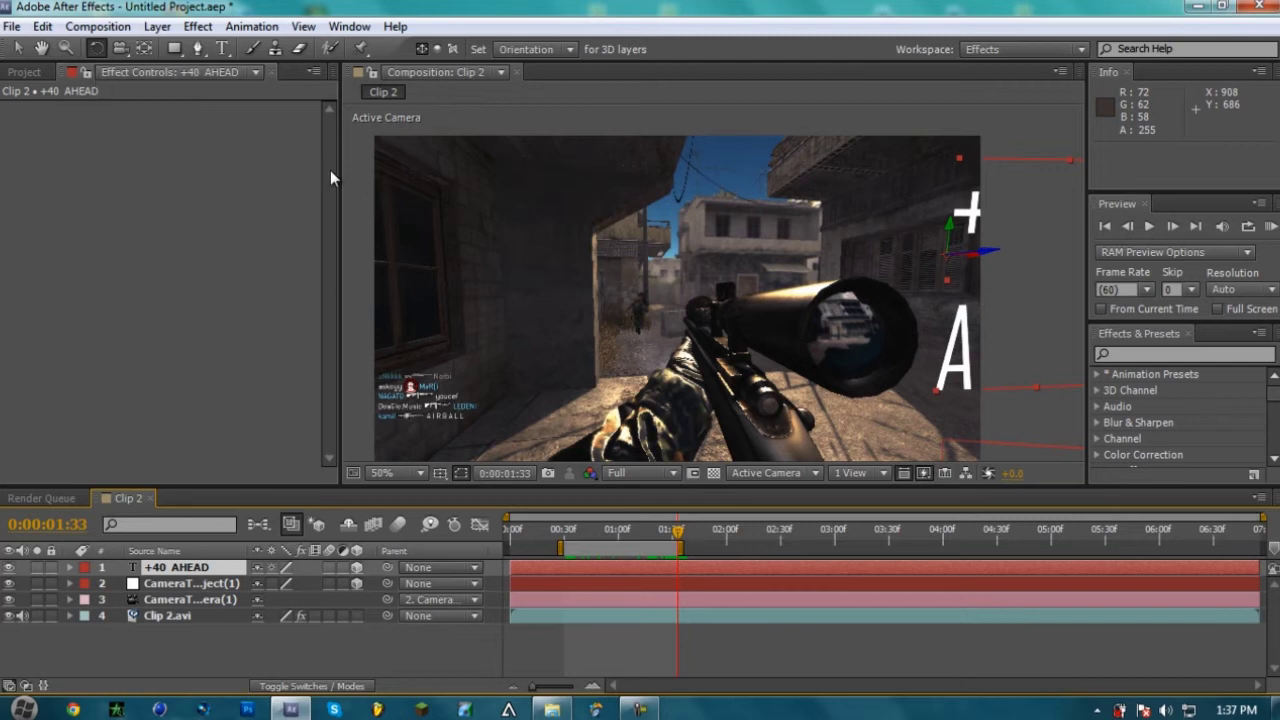
click(19, 47)
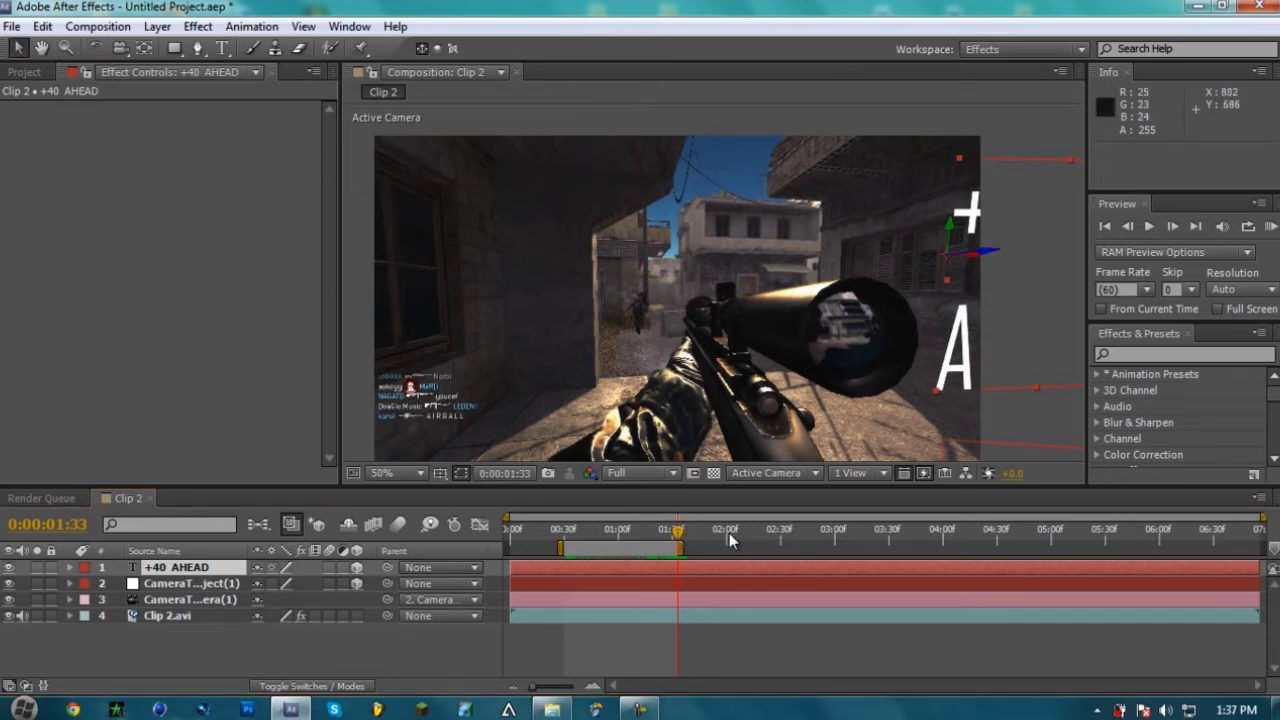
mouse_move(677, 537)
mouse_down()
mouse_move(643, 537)
mouse_move(743, 545)
mouse_move(678, 536)
mouse_up()
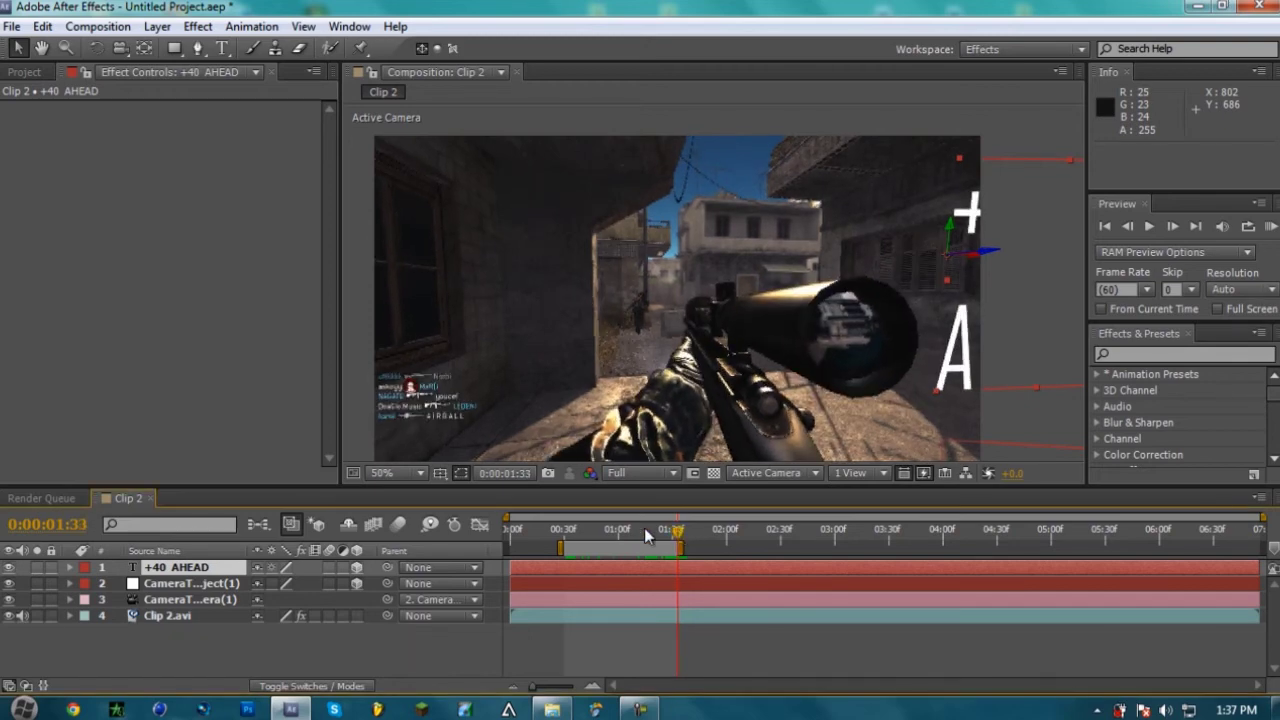
click(567, 538)
drag(567, 538, 679, 540)
- Split the text layer where the scope appears, delete the later part, and scrub to preview
click(50, 27)
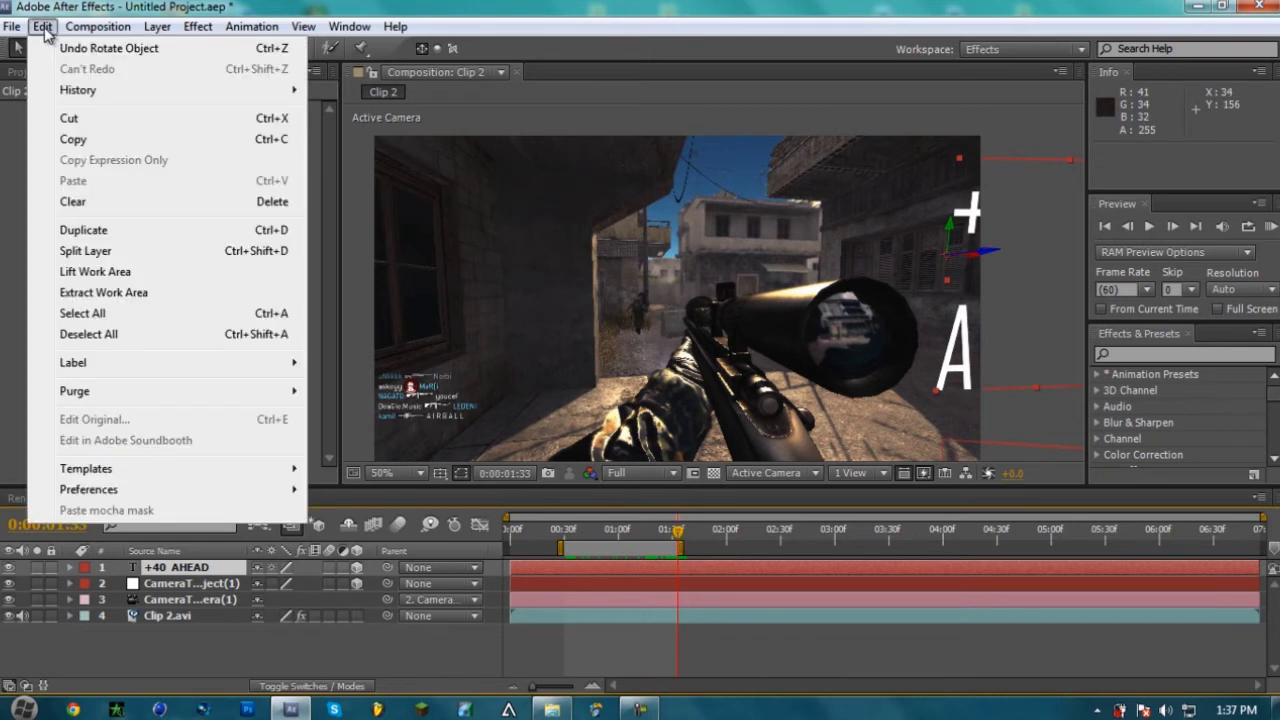
click(121, 251)
key(Delete)
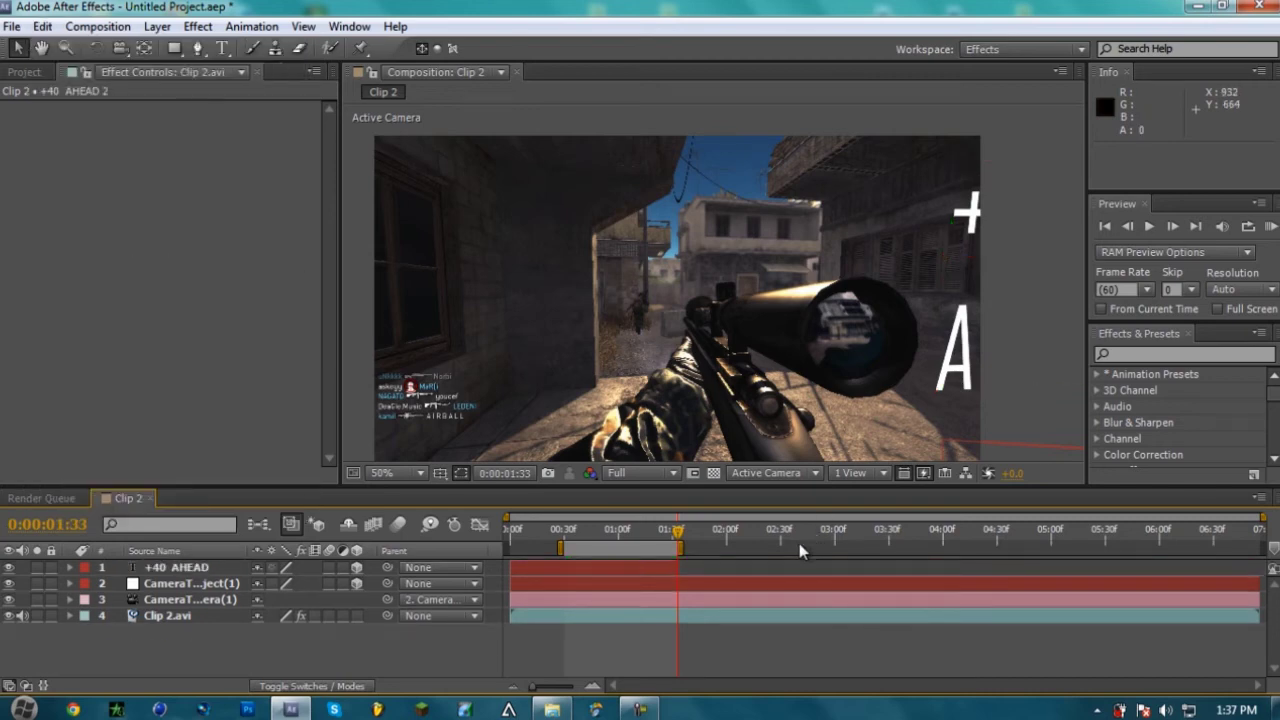
drag(614, 537, 733, 580)
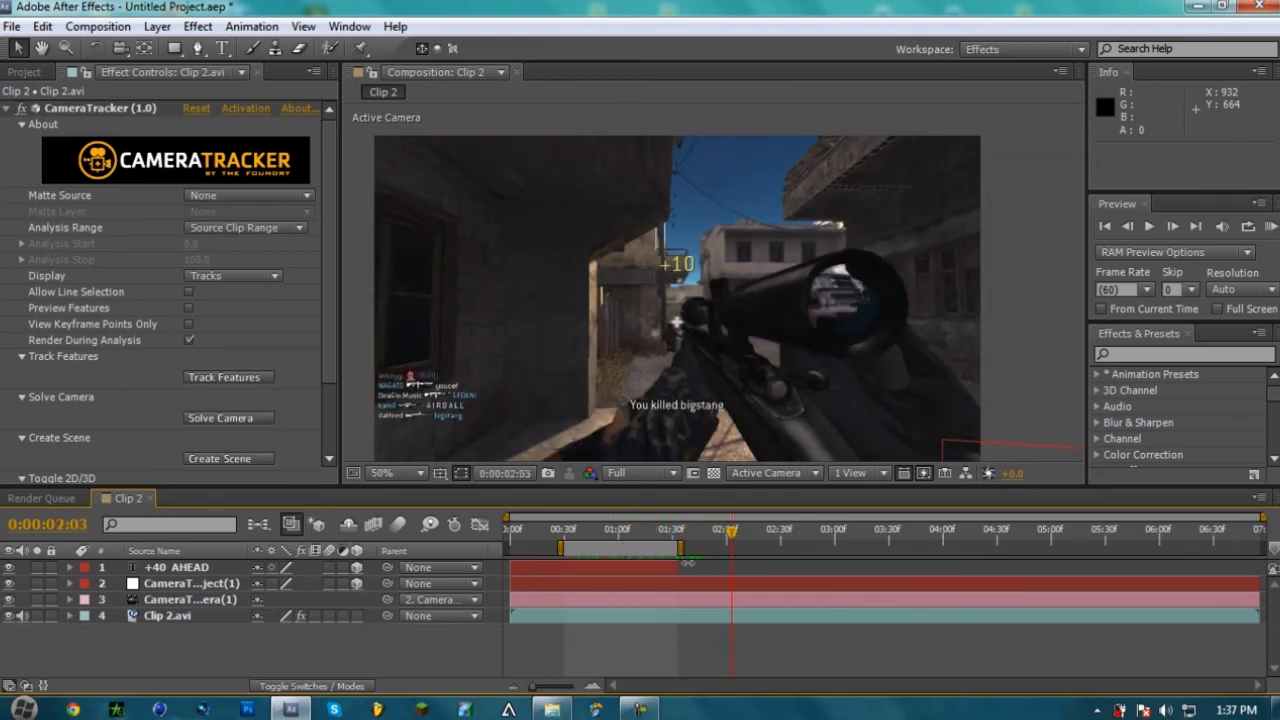
drag(778, 540, 873, 541)
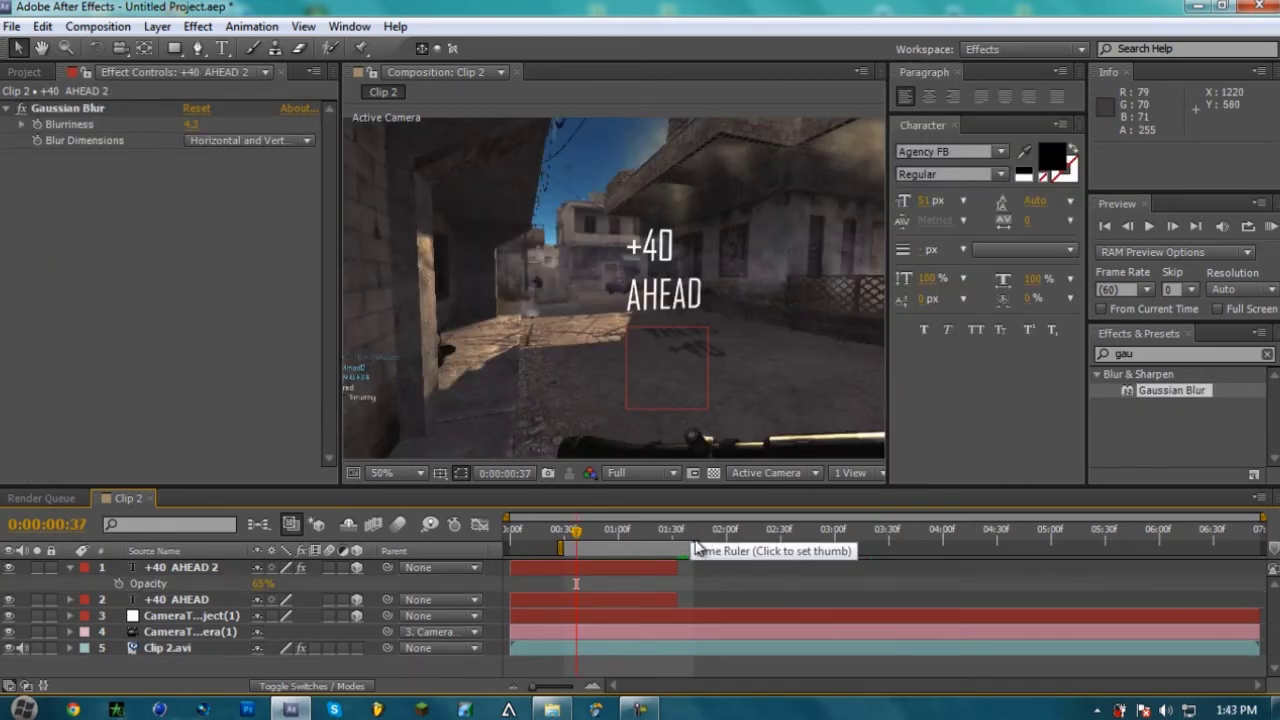
- Lower the +40 AHEAD 2 shadow layer's opacity to 47%
mouse_move(593, 538)
mouse_down()
mouse_move(648, 540)
mouse_move(560, 535)
mouse_move(590, 535)
mouse_up()
scroll(751, 354, up, 2)
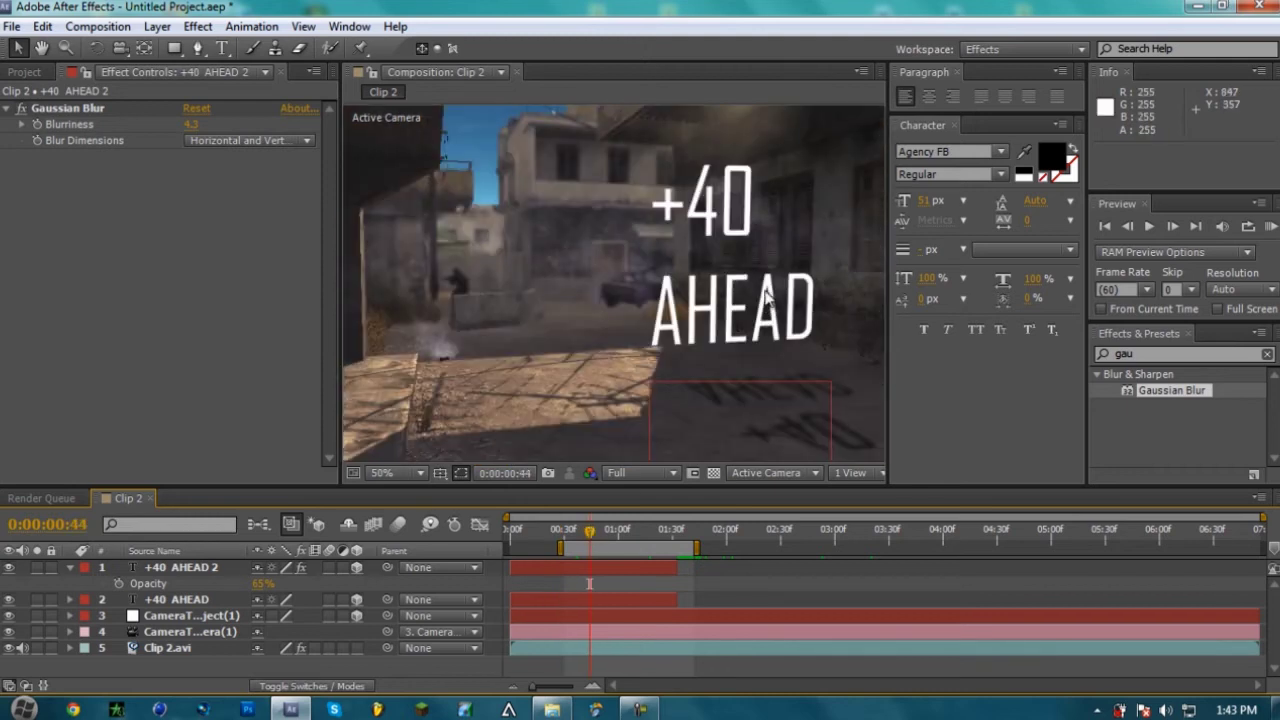
drag(788, 393, 673, 353)
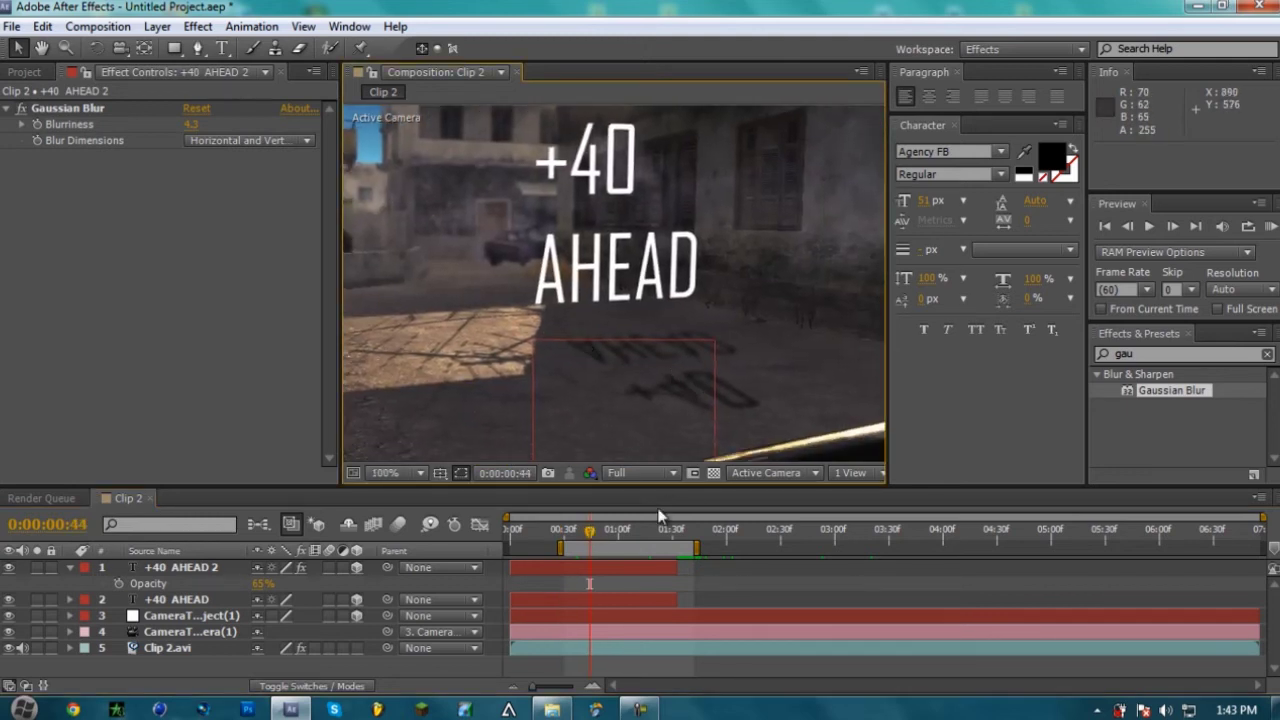
click(593, 575)
drag(262, 594, 250, 594)
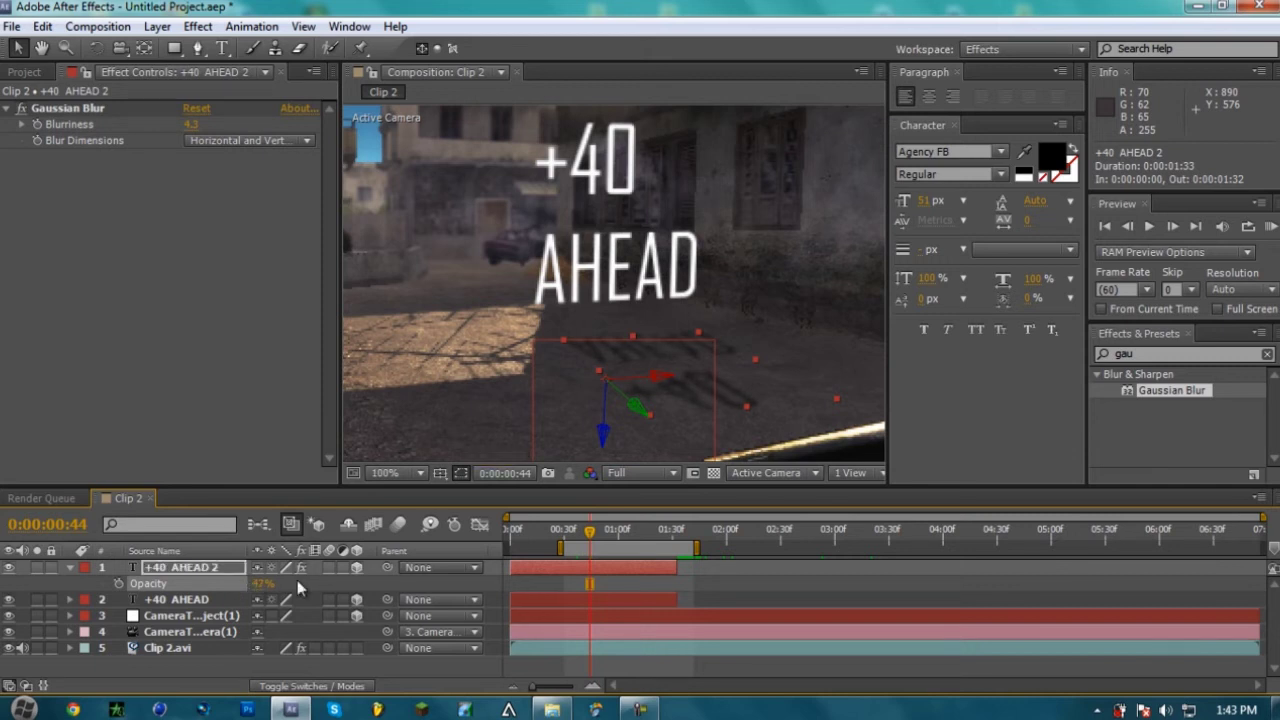
- Close the Character panel
scroll(600, 363, down, 2)
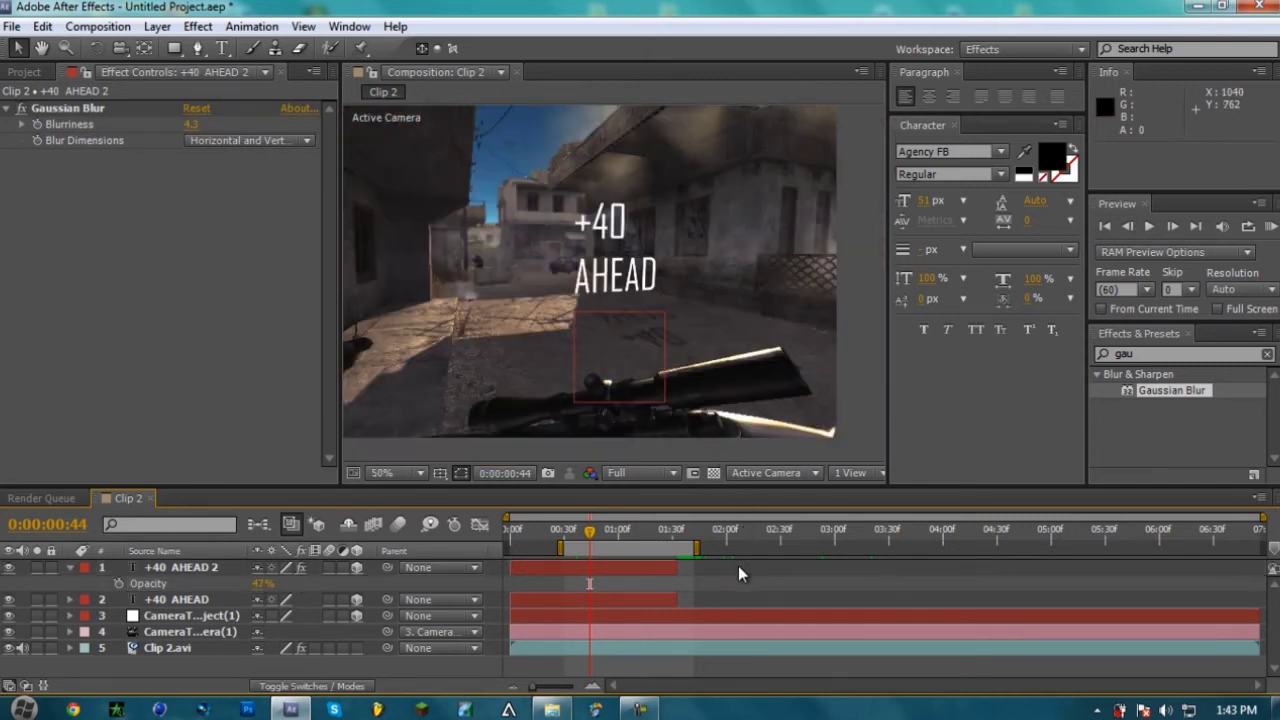
drag(950, 126, 956, 71)
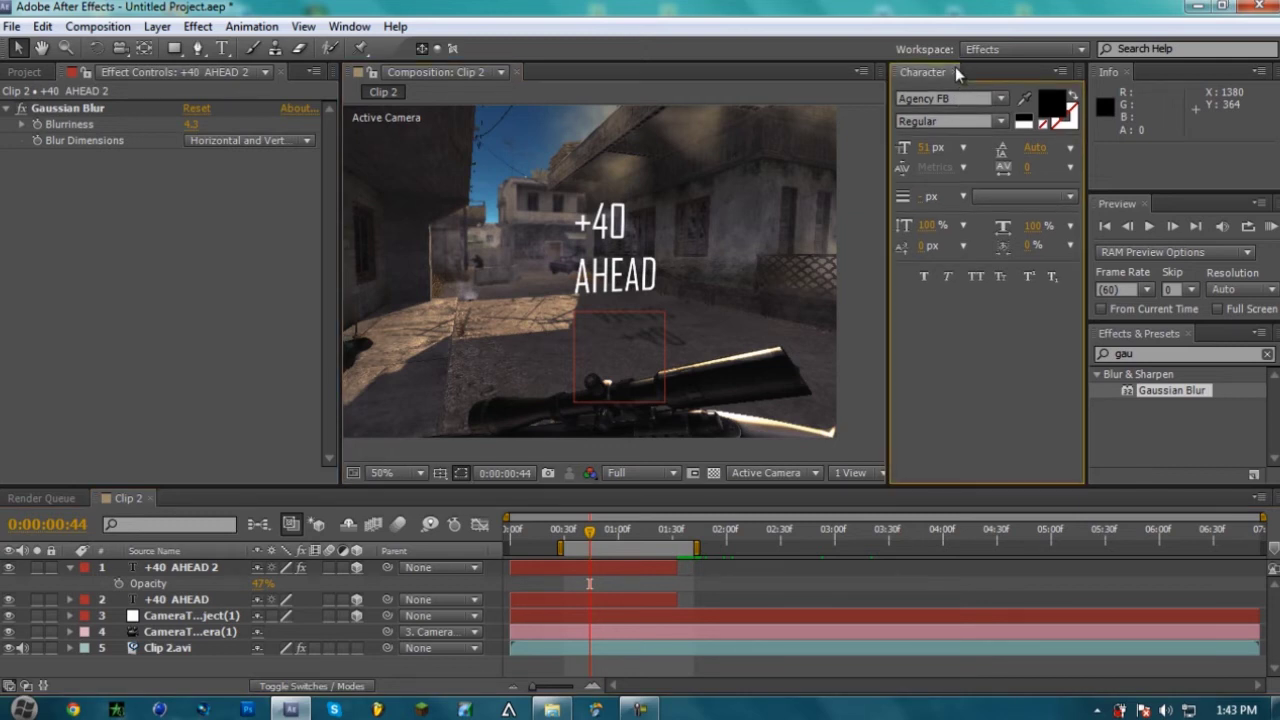
click(954, 70)
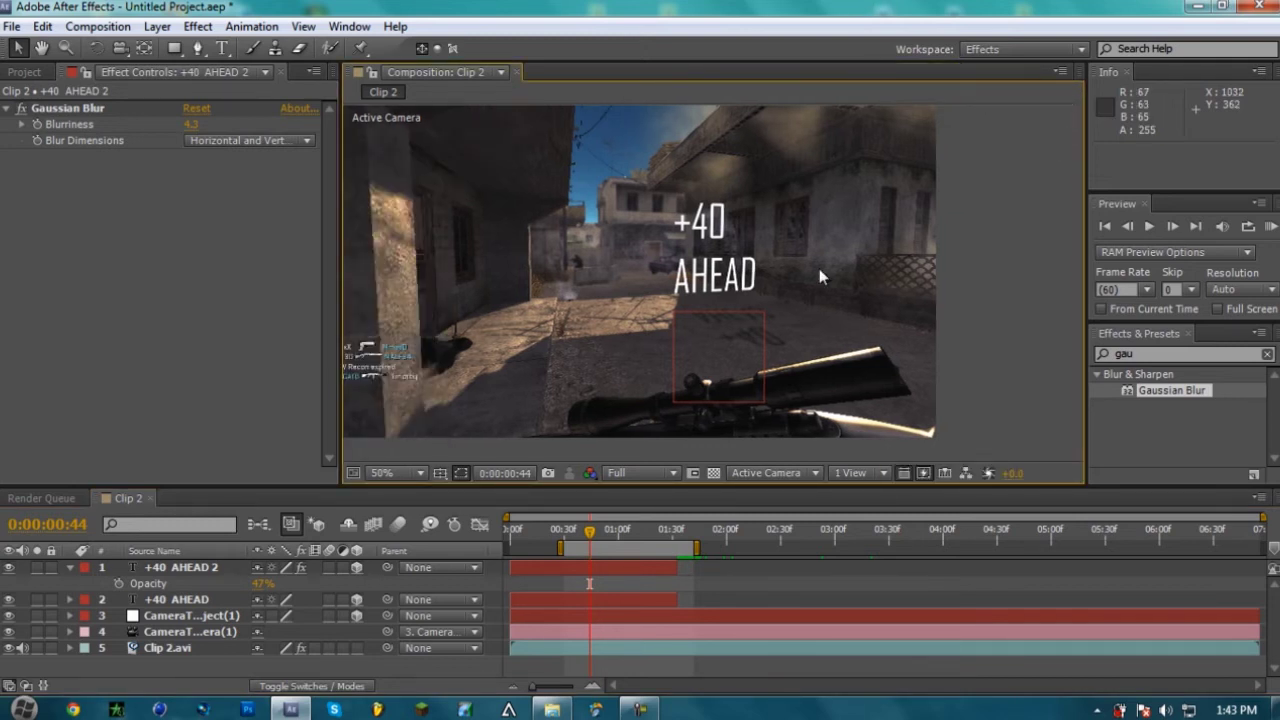
- Delete the old +40 AHEAD 2 shadow layer and duplicate the +40 AHEAD text layer
click(642, 575)
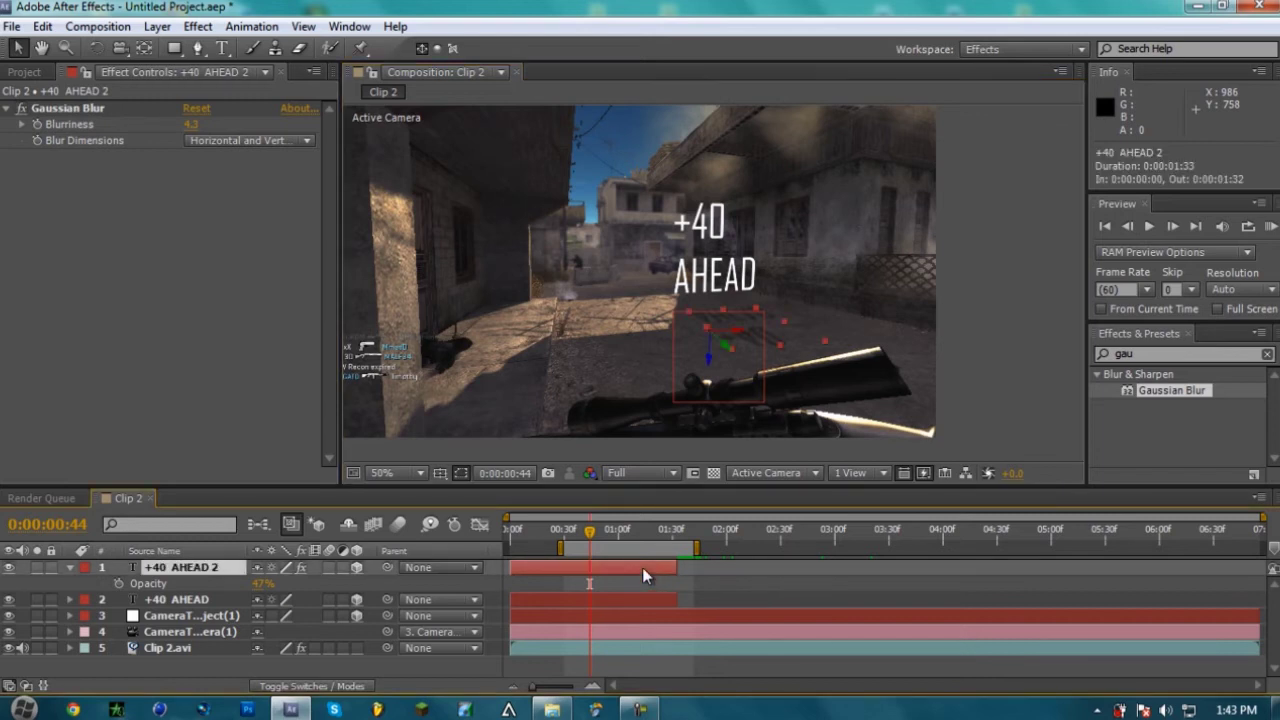
key(Delete)
scroll(896, 363, up, 2)
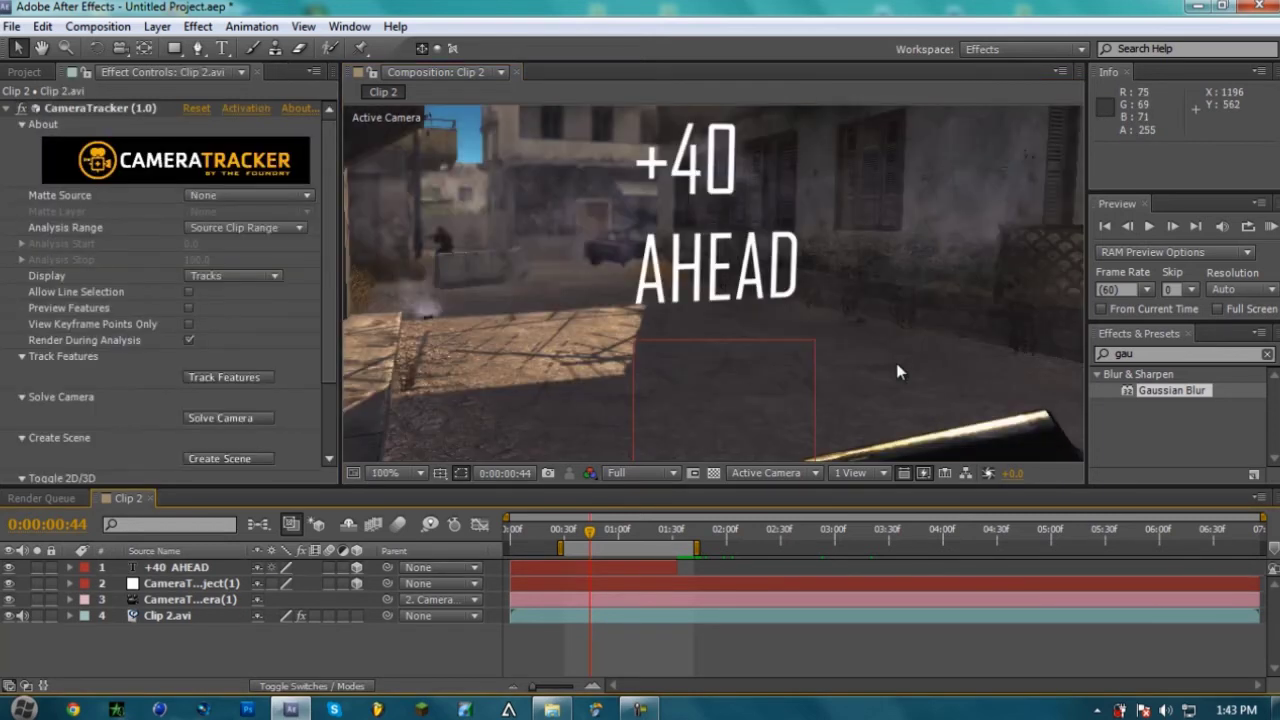
click(622, 570)
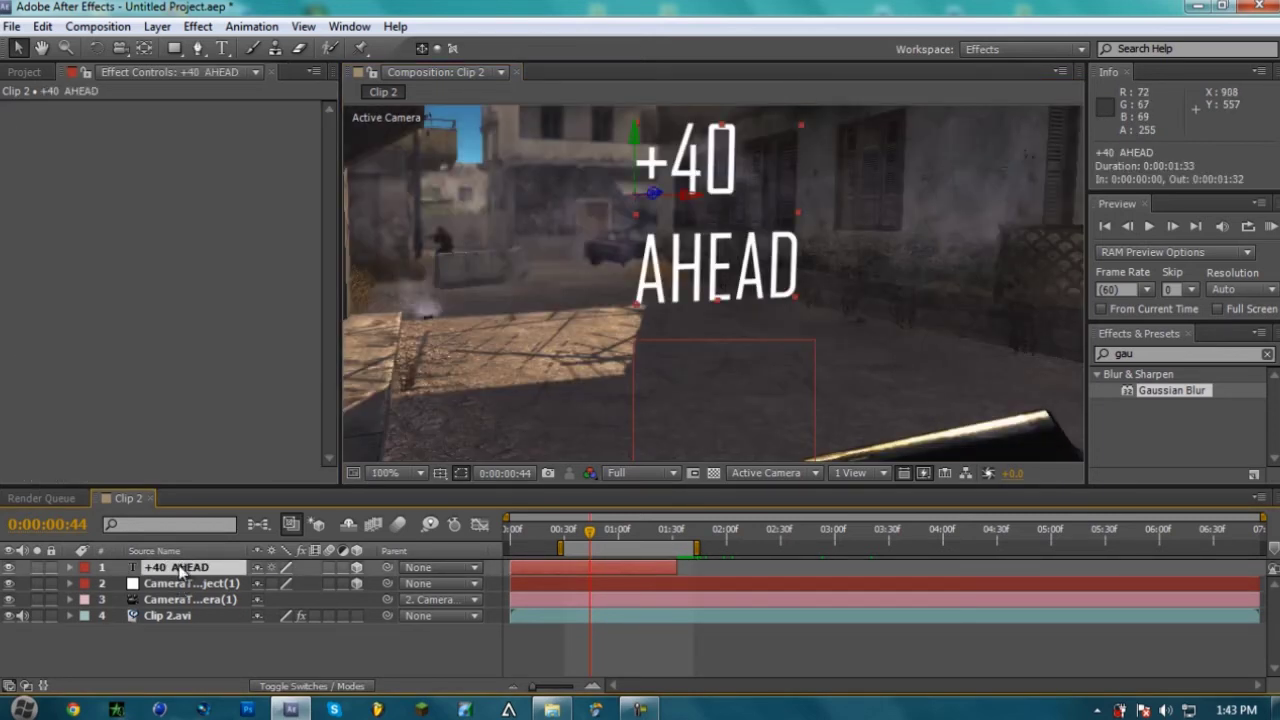
key(ctrl+d)
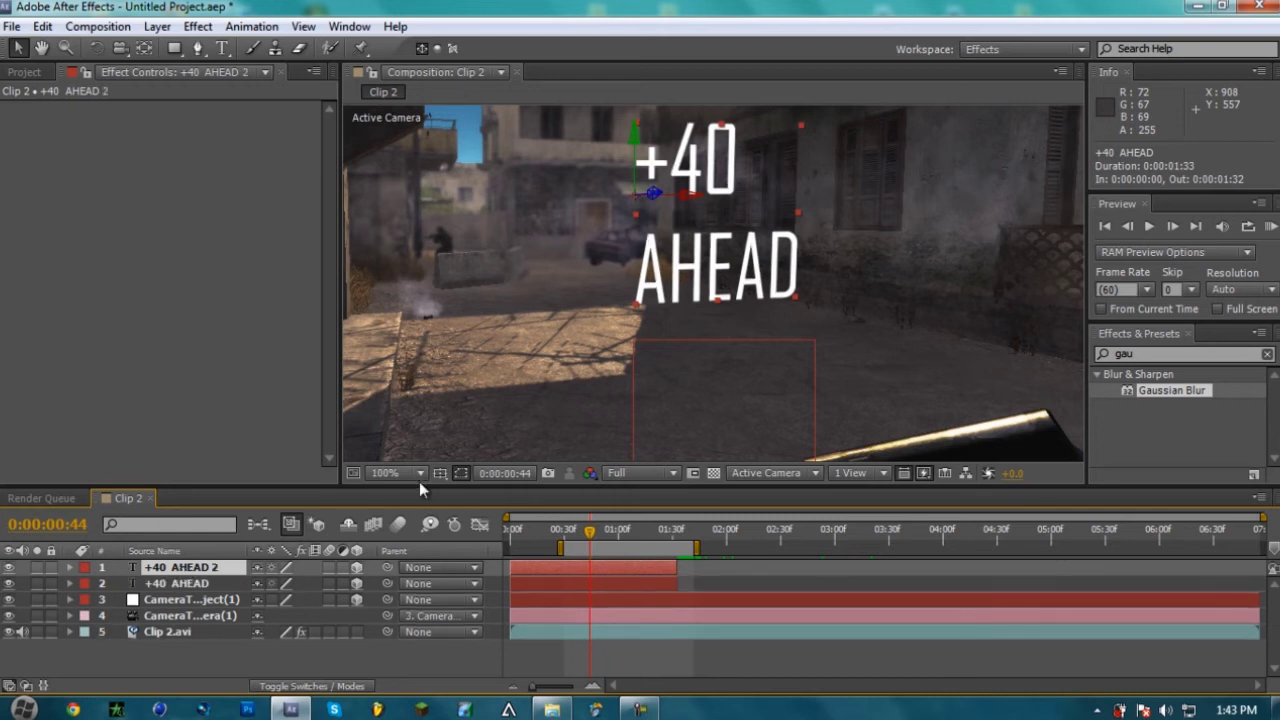
- Rotate the duplicate flat and move it down onto the street below the text
click(95, 49)
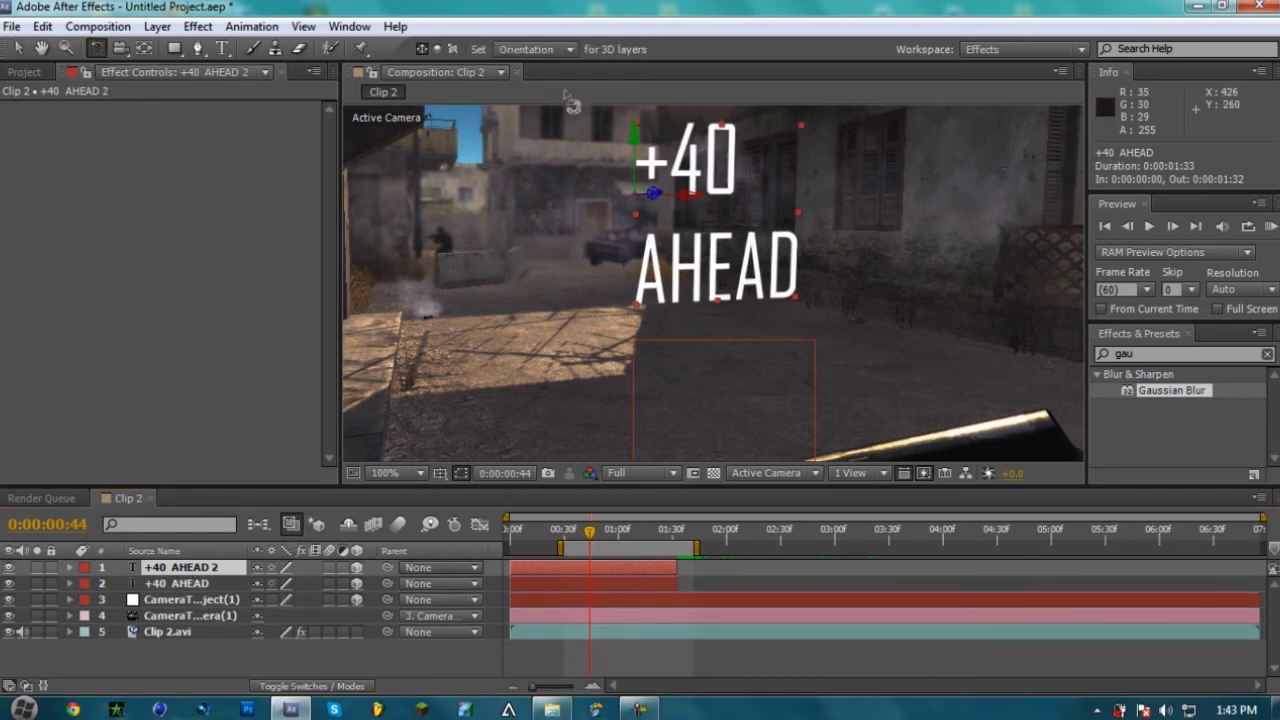
drag(684, 194, 689, 285)
click(17, 49)
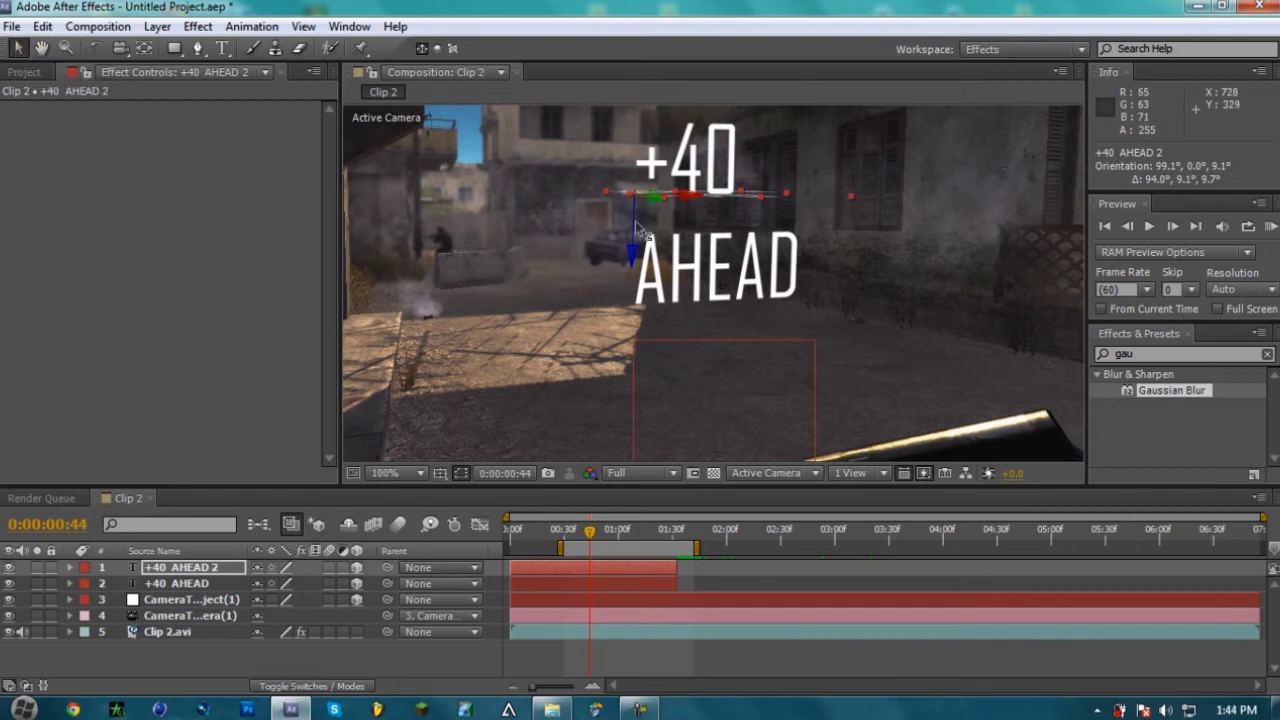
drag(632, 226, 712, 386)
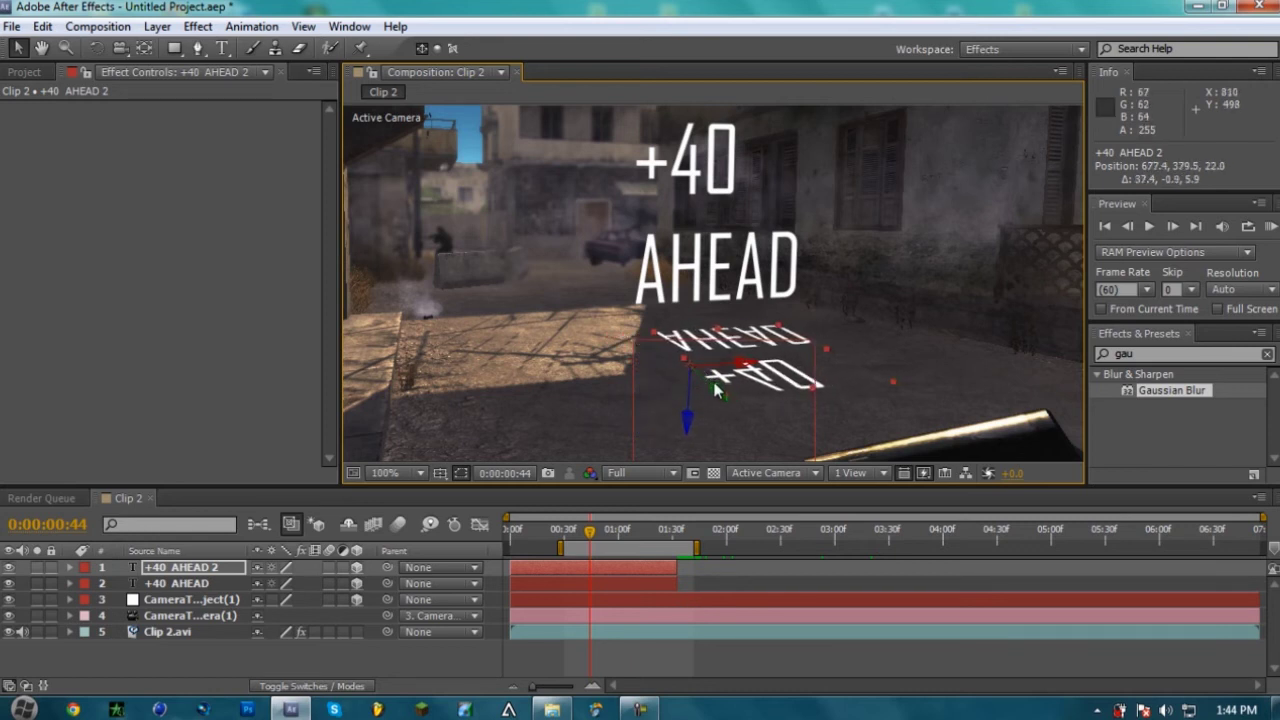
mouse_move(719, 393)
mouse_down()
mouse_move(727, 415)
mouse_move(728, 391)
mouse_up()
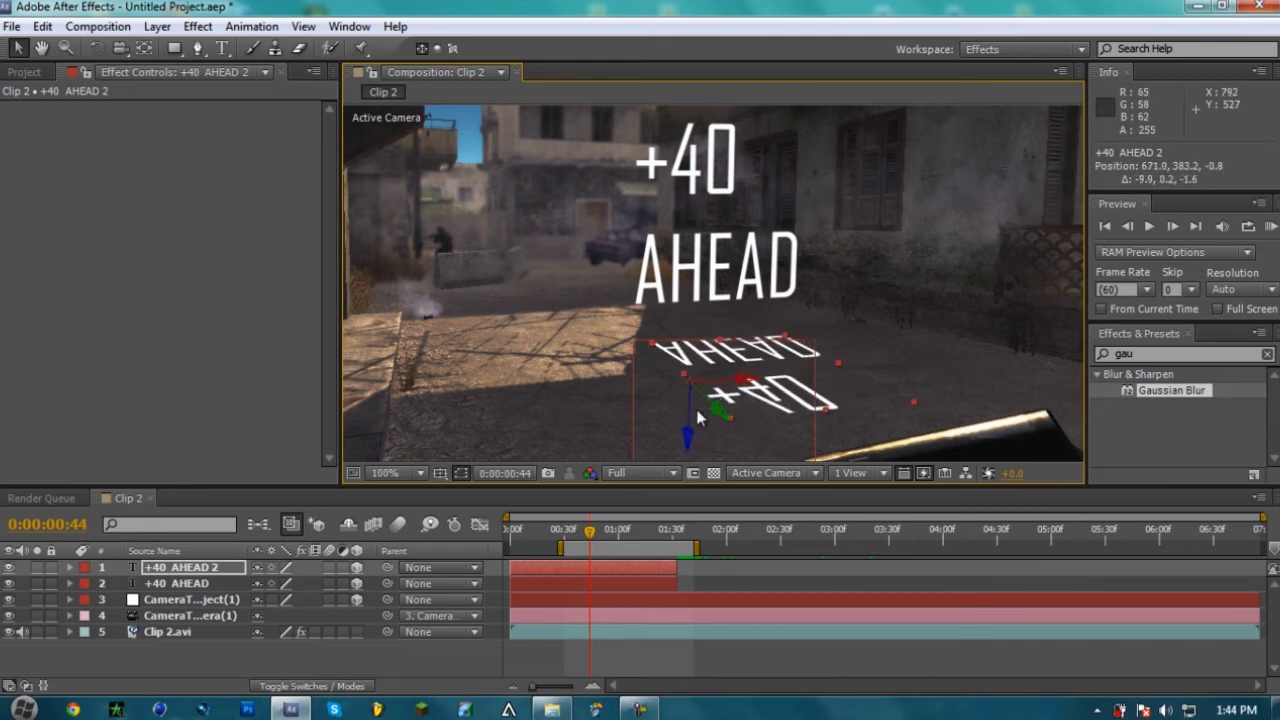
- Make the flat copy's text black and apply Gaussian Blur with blurriness 6.0
double_click(646, 567)
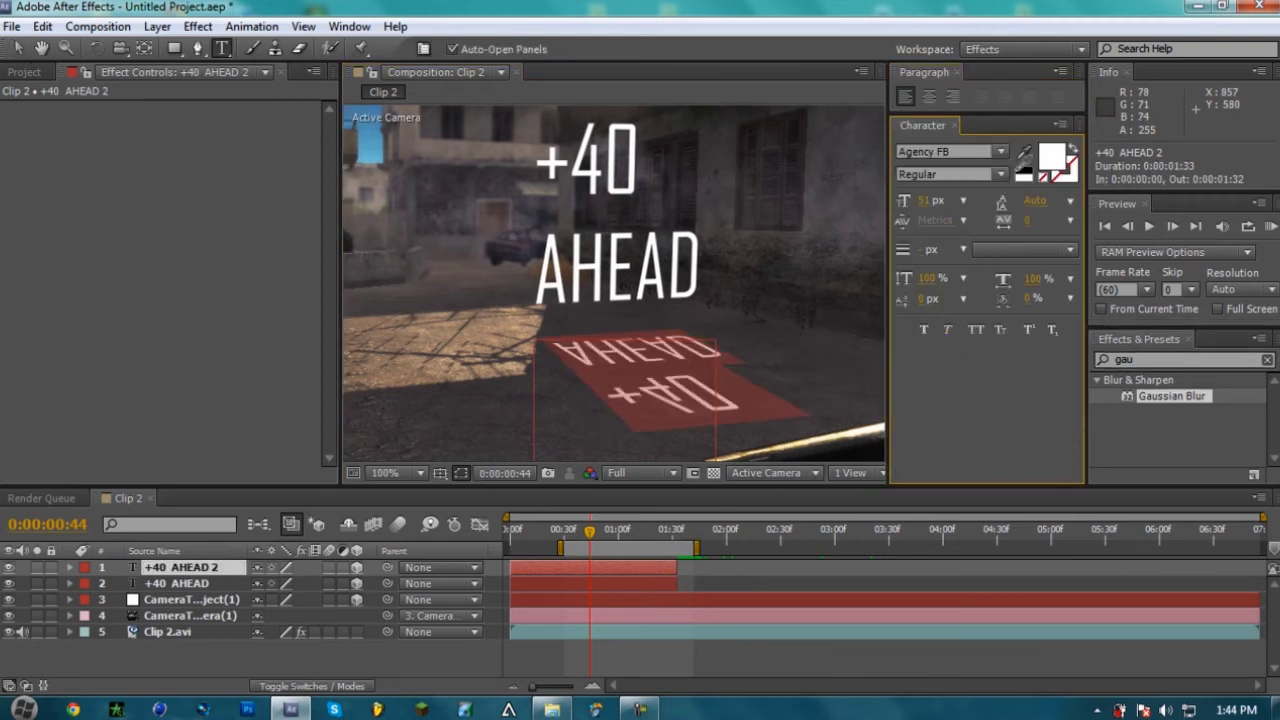
click(1022, 170)
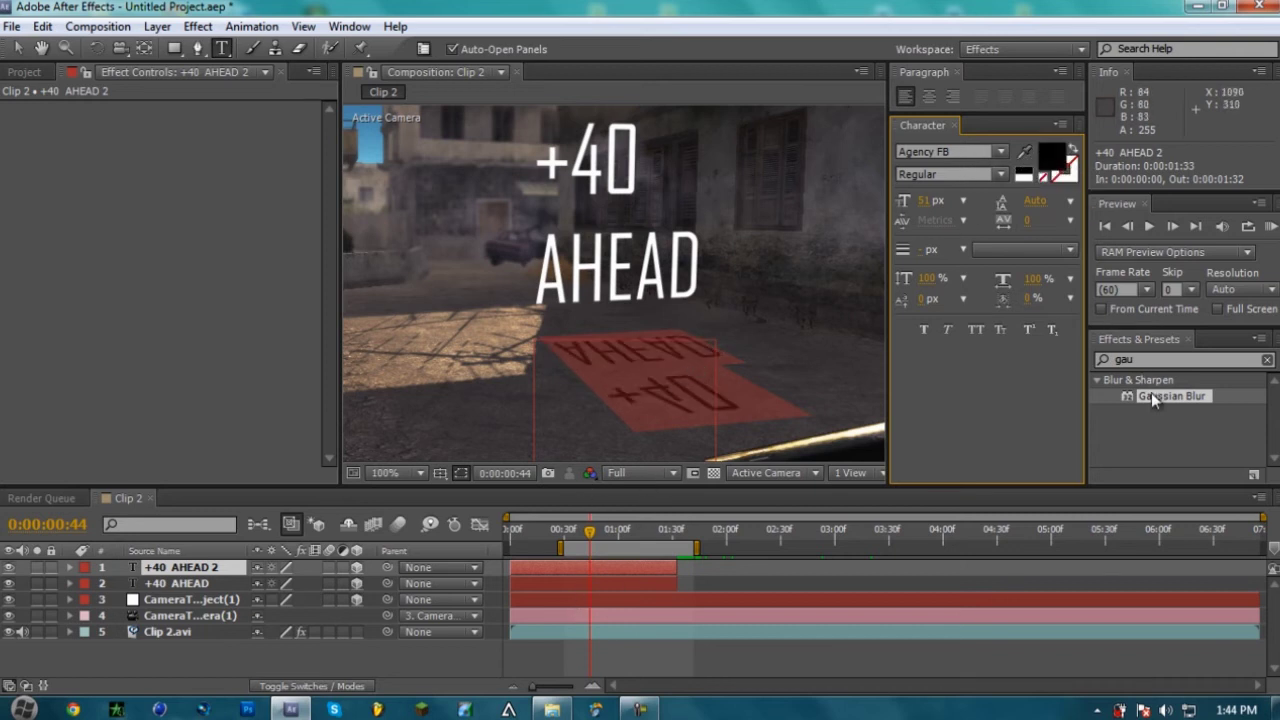
drag(1151, 395, 624, 564)
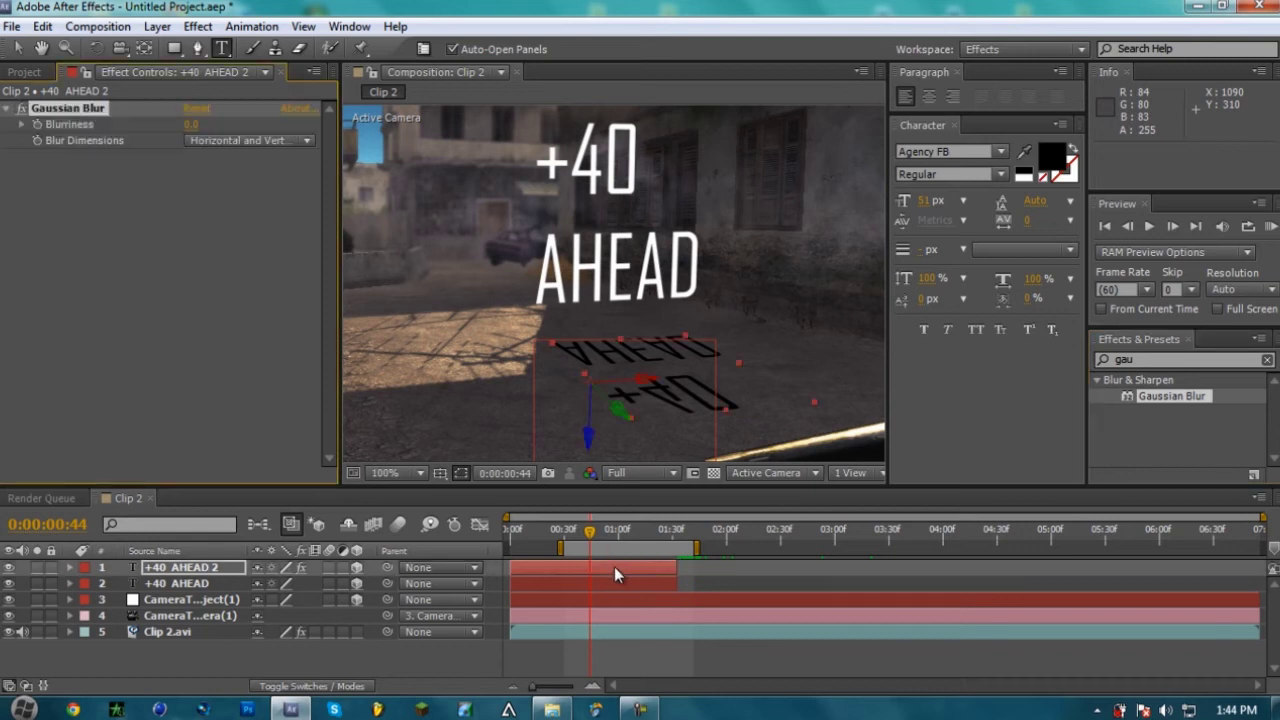
key(v)
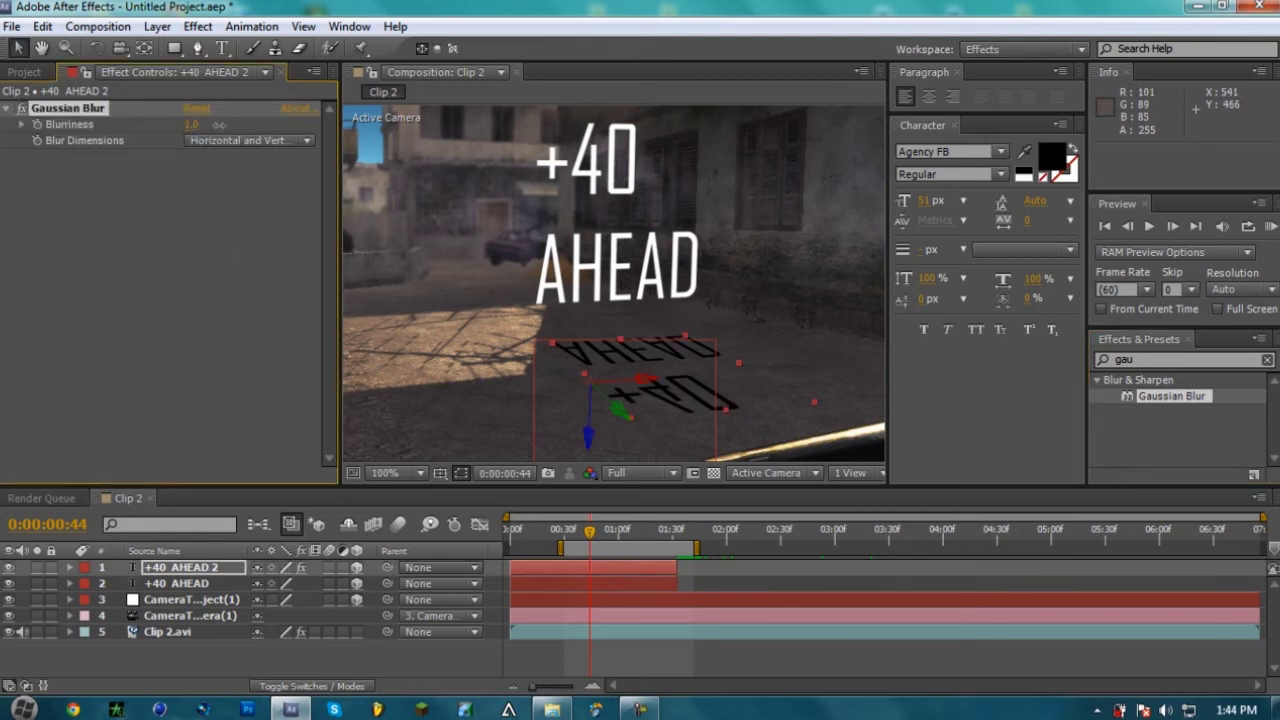
drag(219, 124, 228, 127)
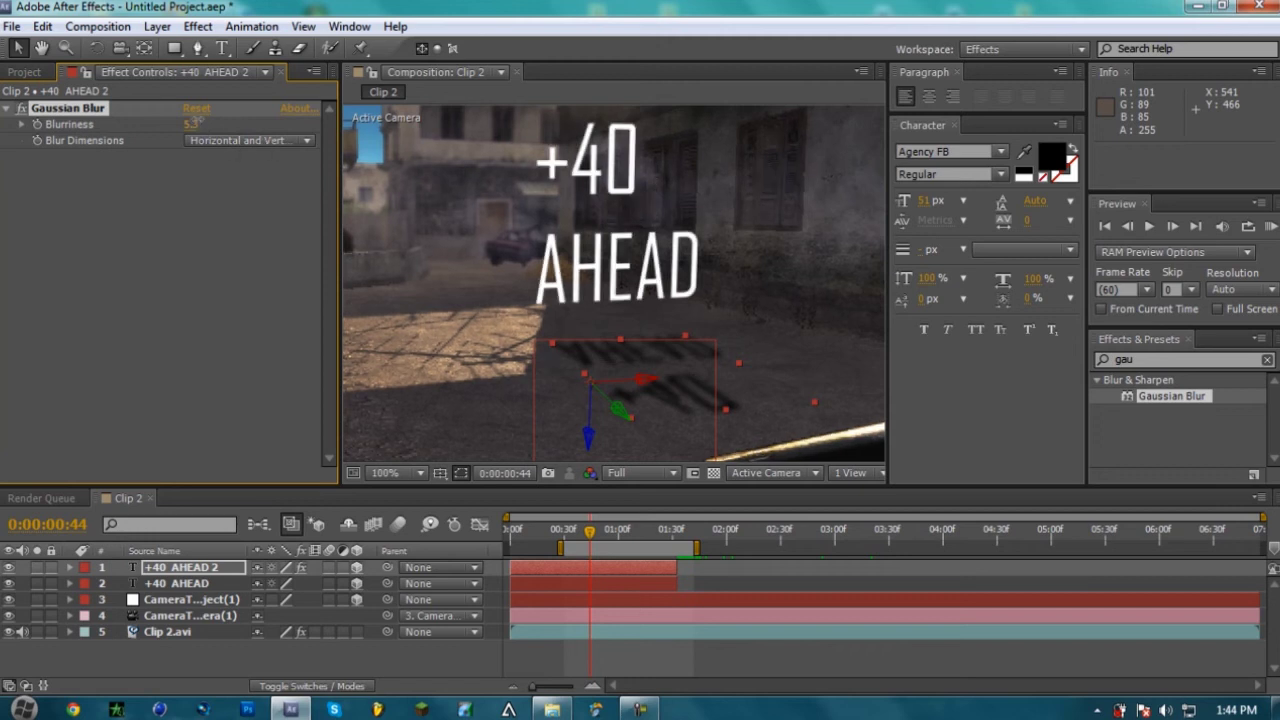
drag(190, 124, 184, 124)
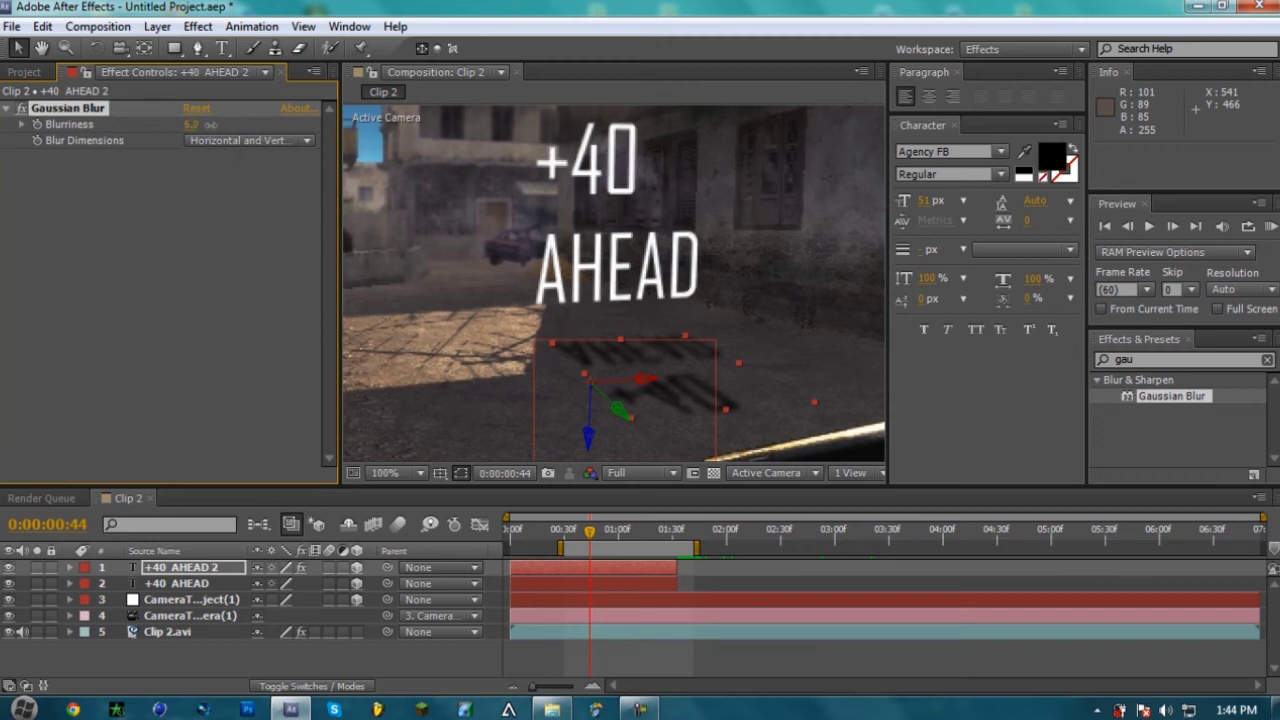
- Set the +40 AHEAD 2 shadow's opacity to 66% and close the Paragraph and Character panels
click(194, 569)
key(t)
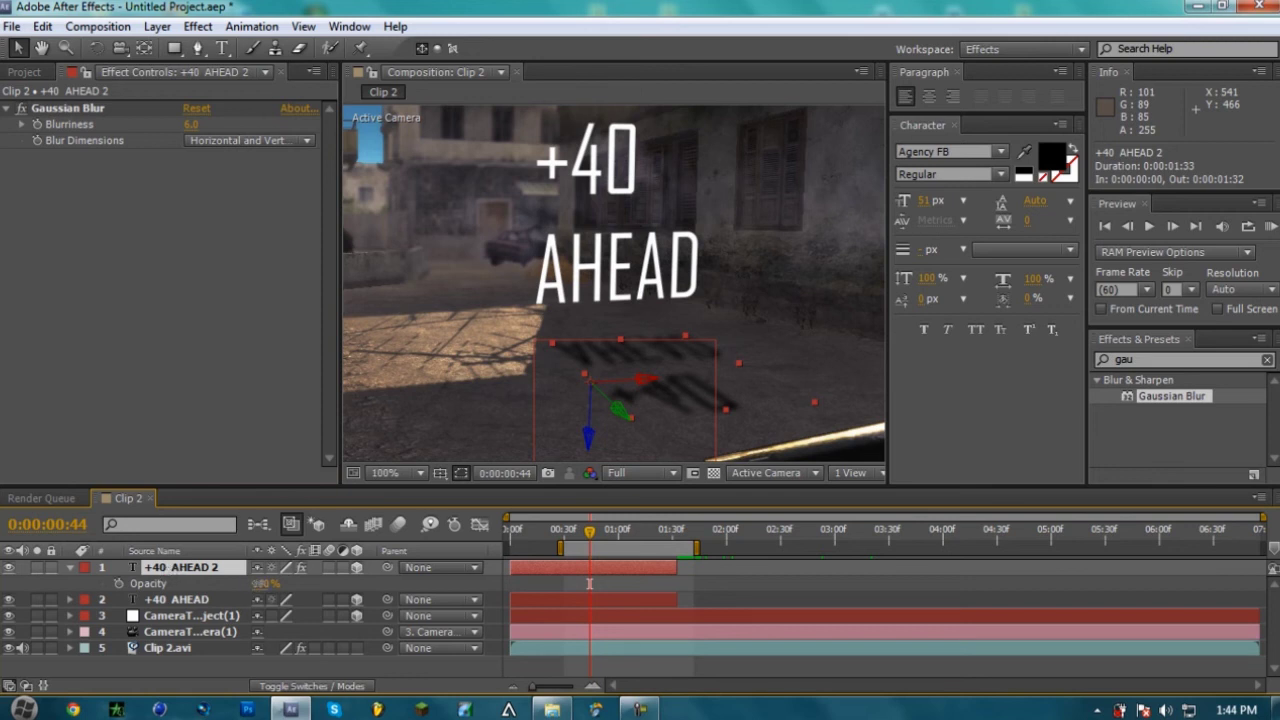
drag(262, 583, 247, 583)
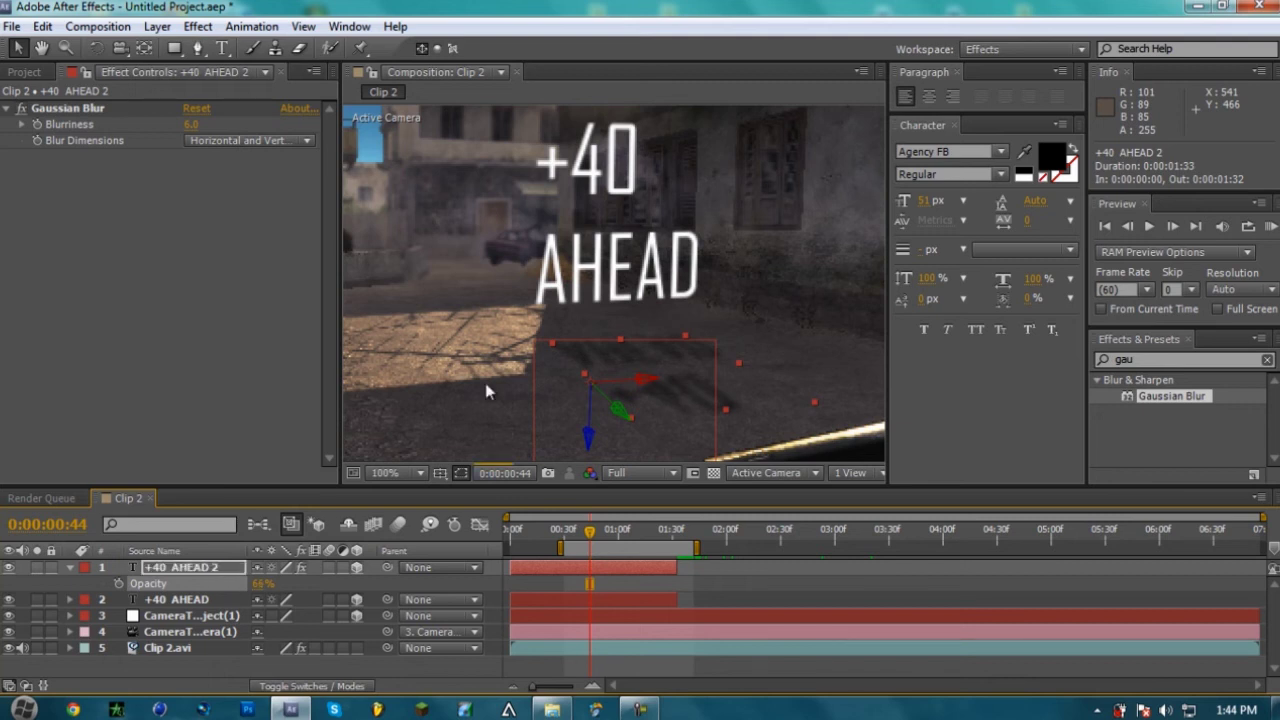
scroll(486, 385, down, 2)
click(955, 72)
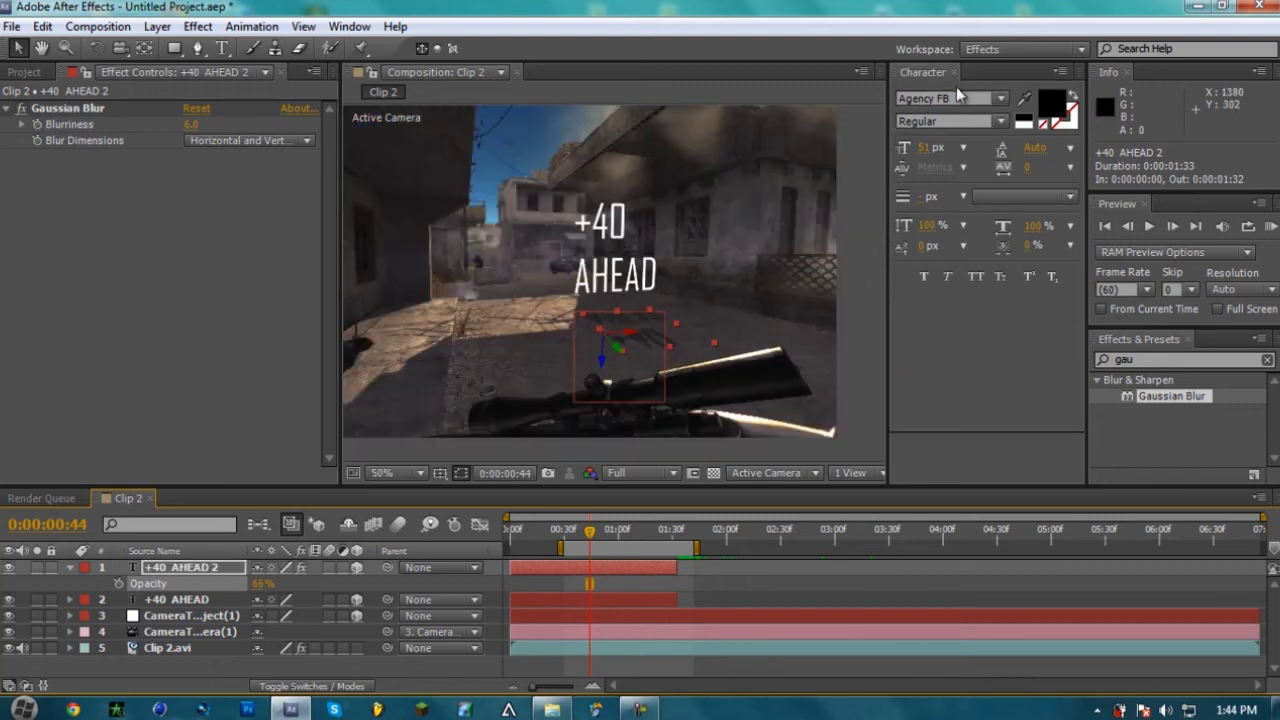
click(955, 72)
scroll(893, 323, up, 2)
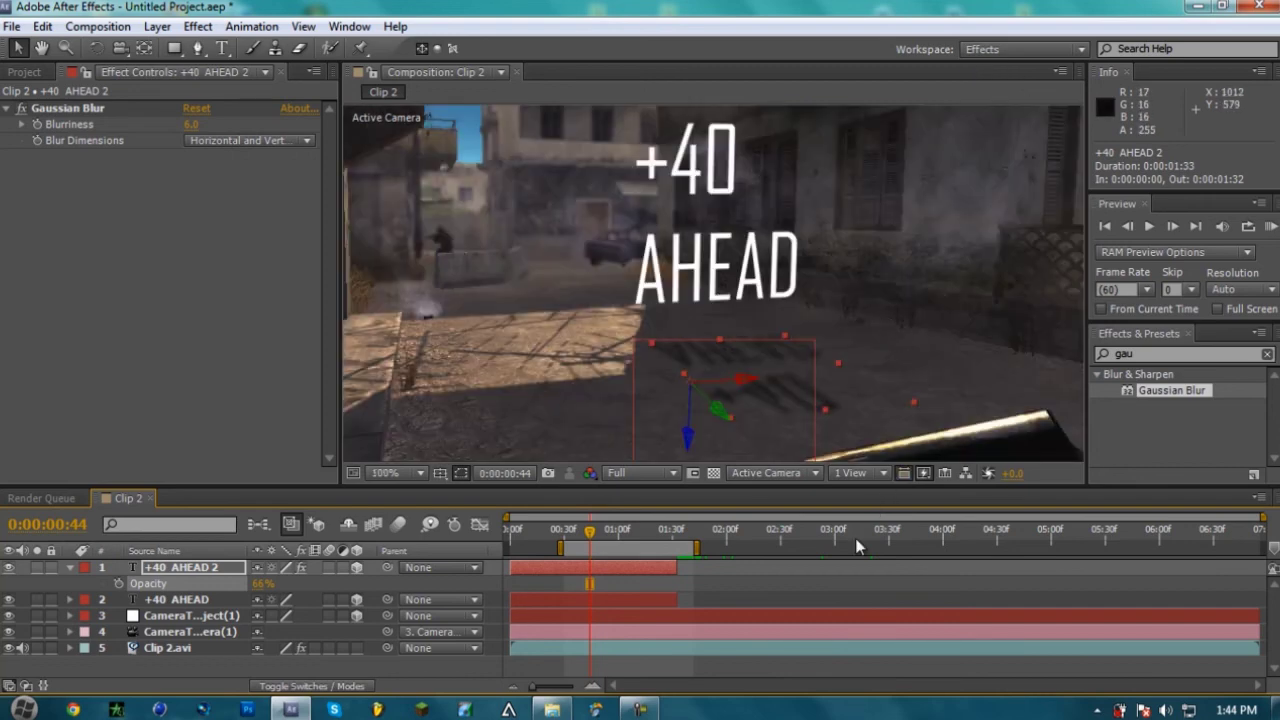
scroll(862, 320, down, 2)
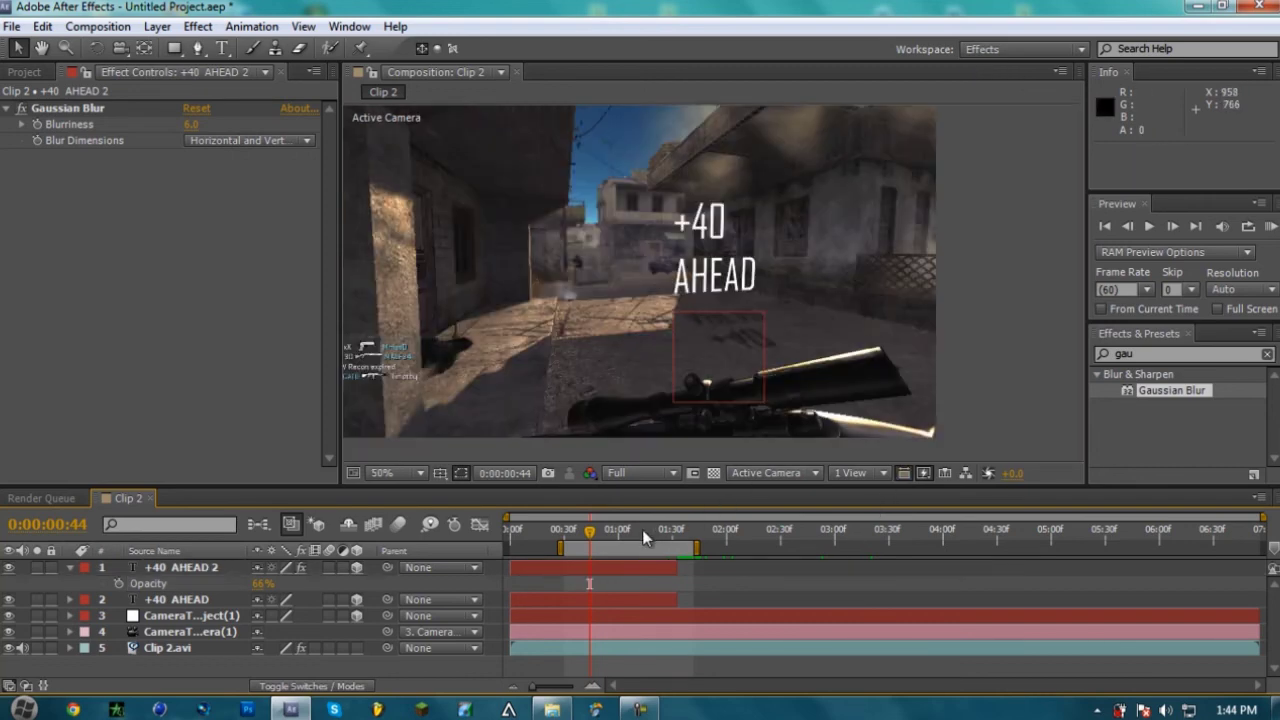
- Zoom the viewer to 100%, select the +40 AHEAD 2 shadow layer, and reposition the view
mouse_move(609, 533)
mouse_down()
mouse_move(575, 535)
mouse_move(638, 543)
mouse_move(590, 528)
mouse_move(599, 541)
mouse_up()
key(period)
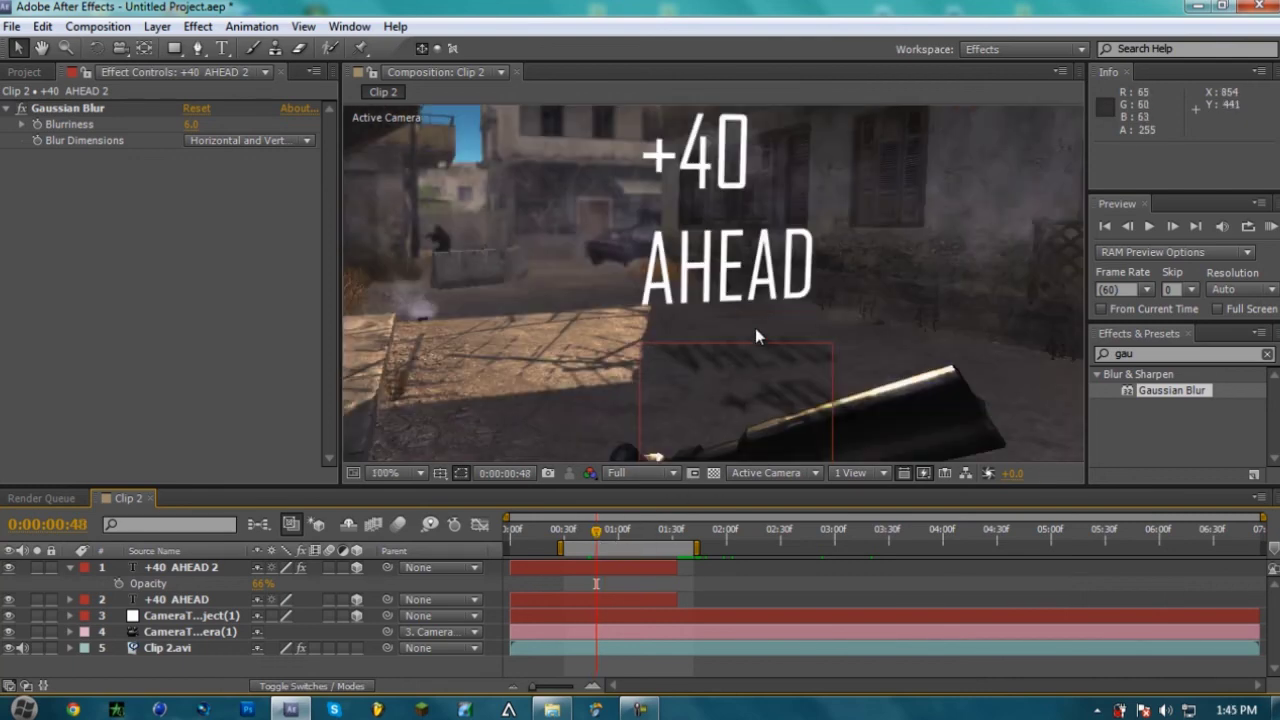
scroll(757, 333, down, 2)
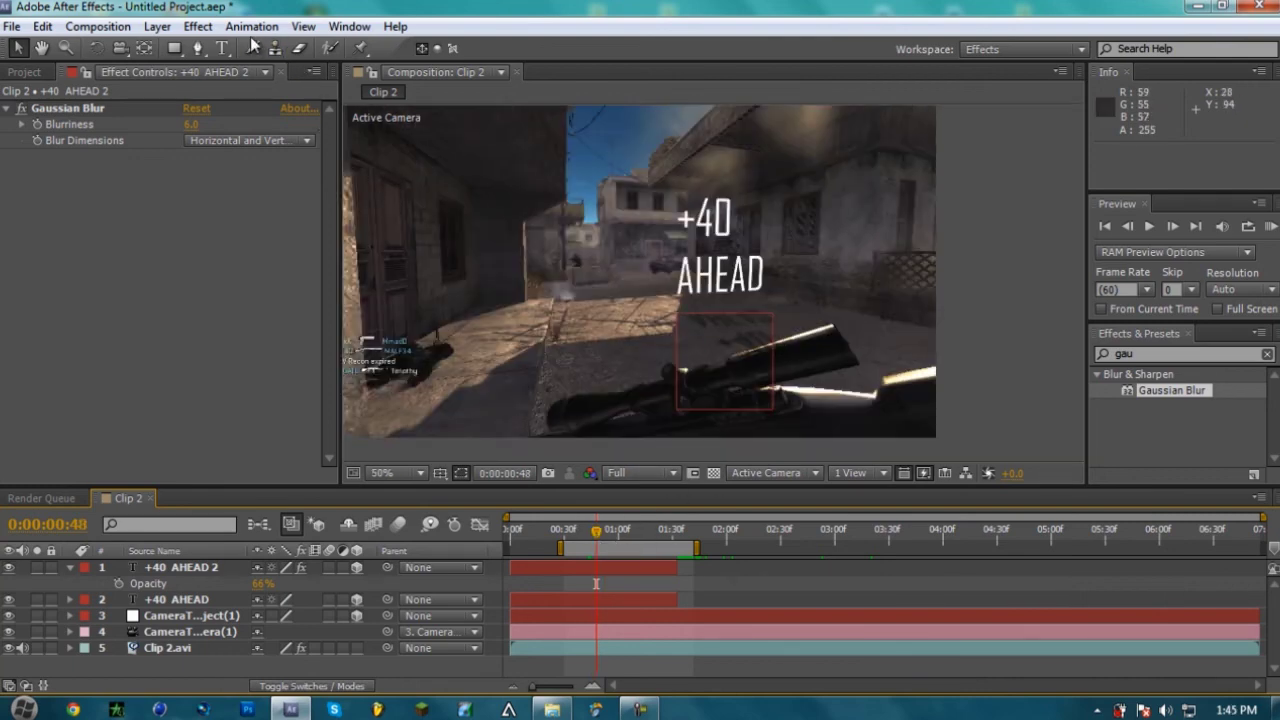
click(197, 48)
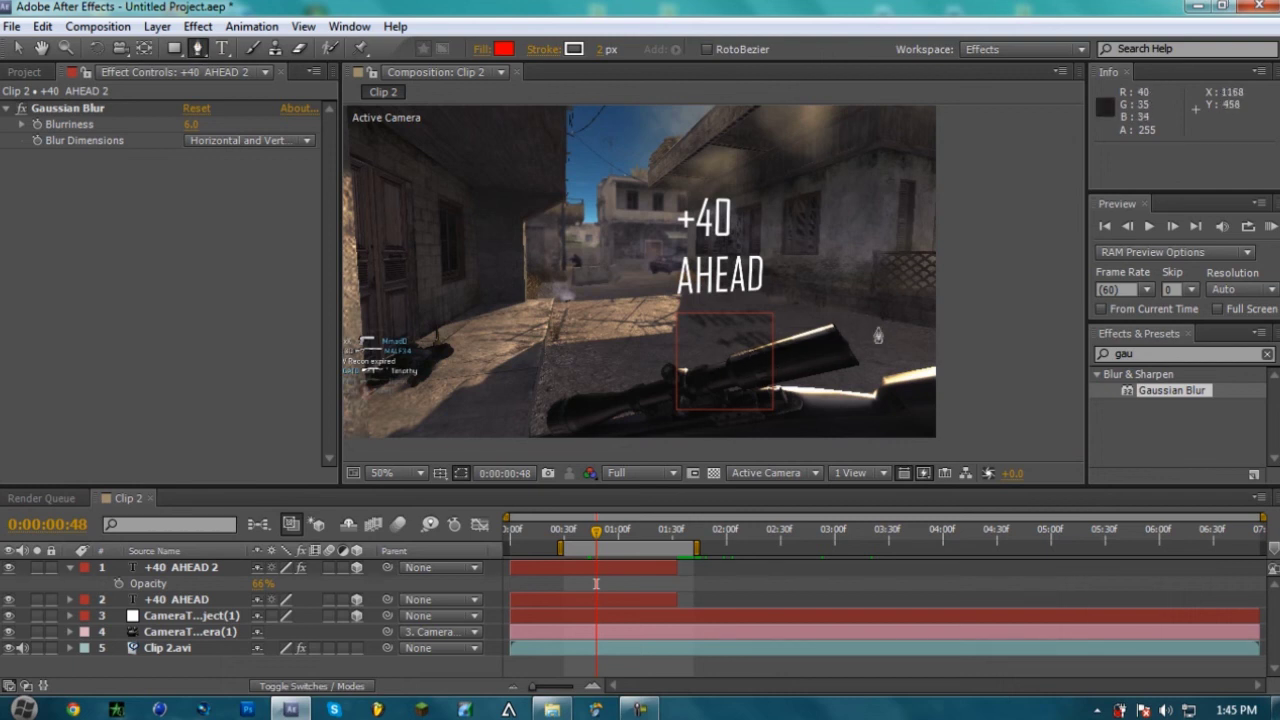
click(601, 576)
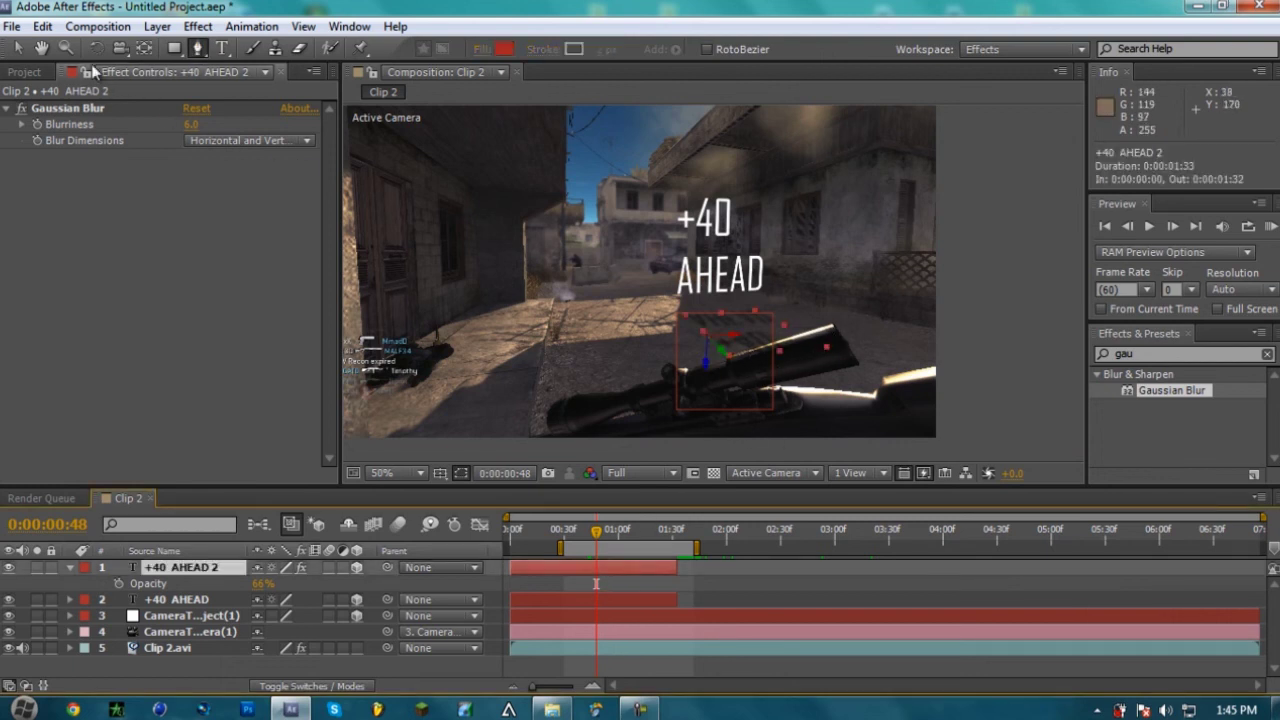
click(19, 49)
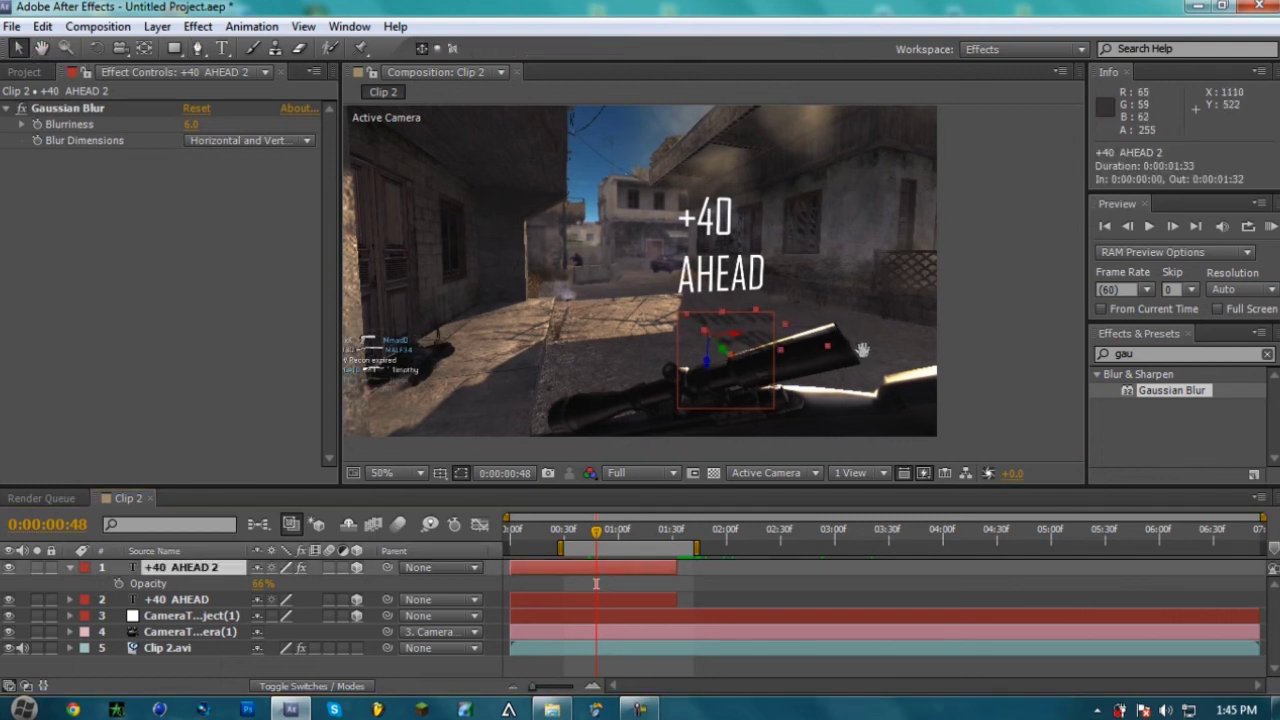
drag(930, 348, 1005, 365)
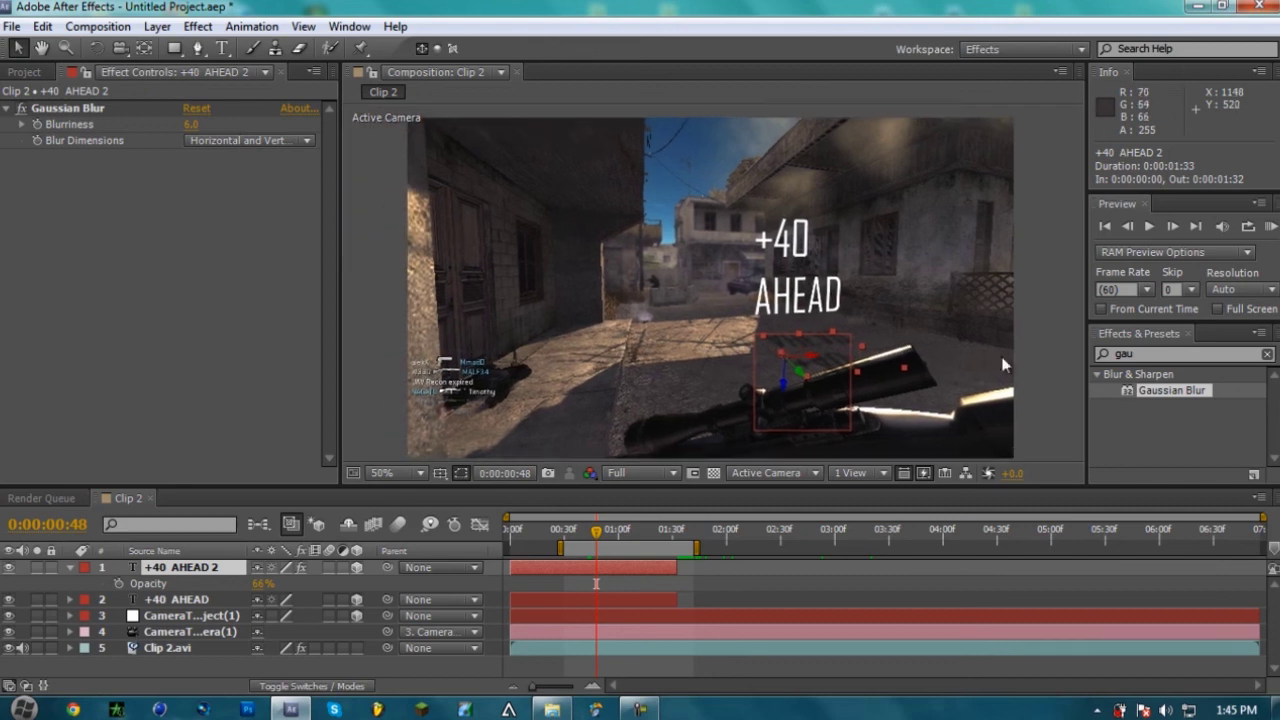
- Scrub to 0:00:01:28 to check the text and shadow follow the street
click(591, 530)
drag(640, 544, 668, 610)
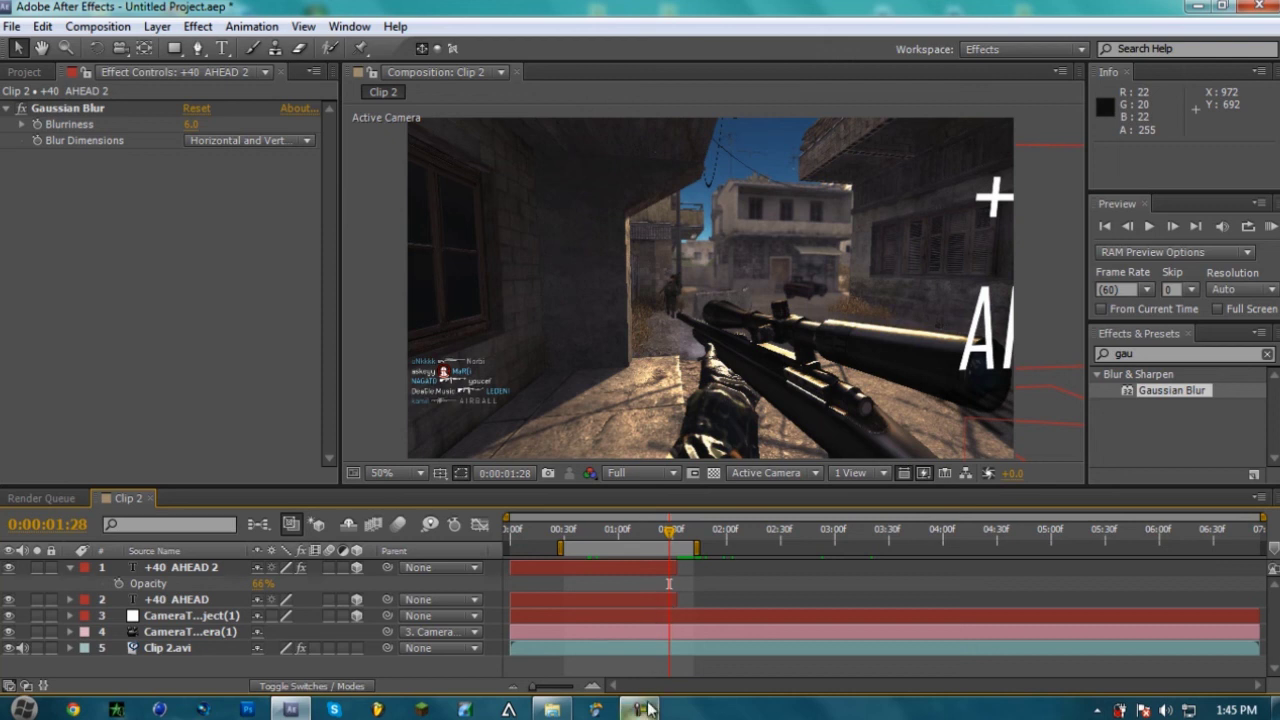
mouse_move(647, 704)
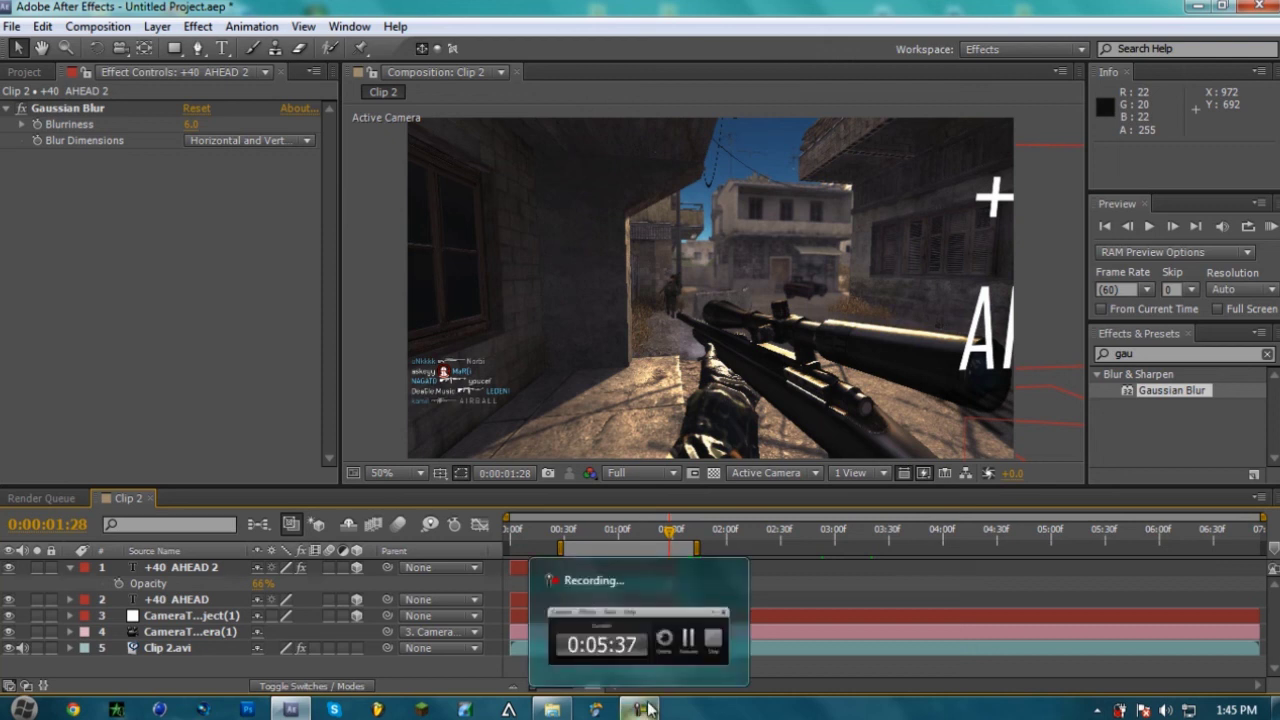
click(647, 708)
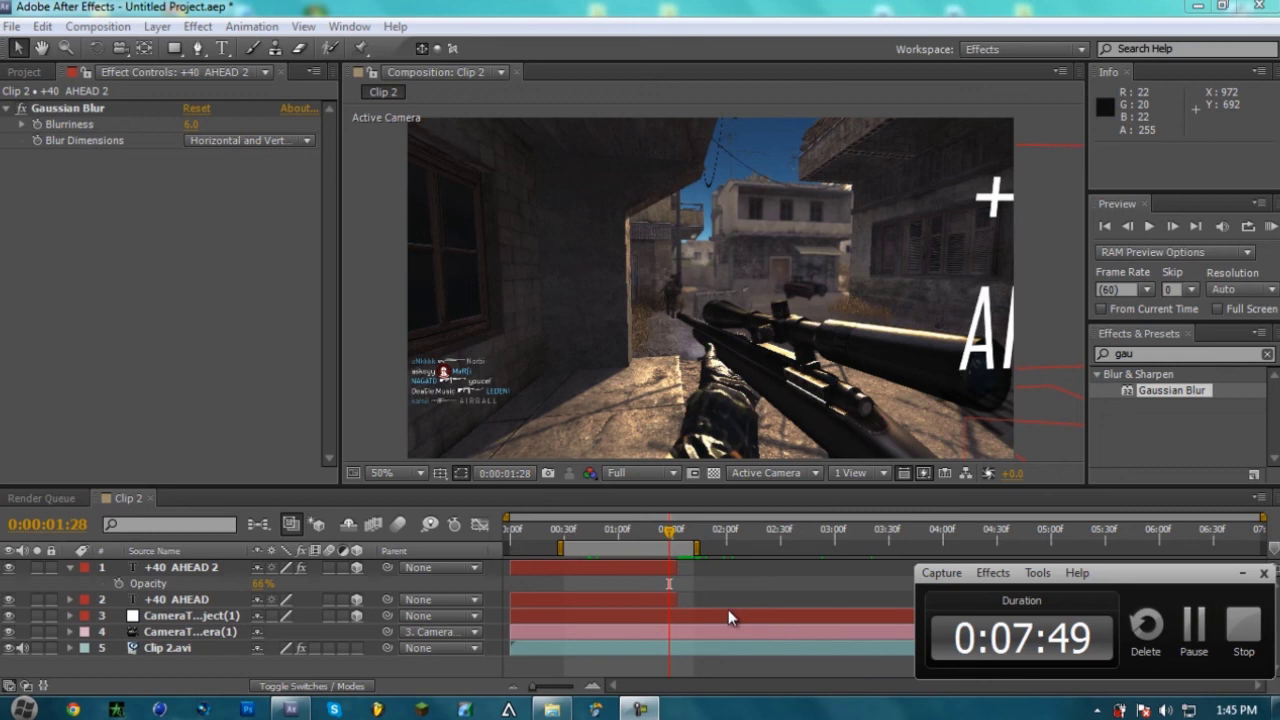